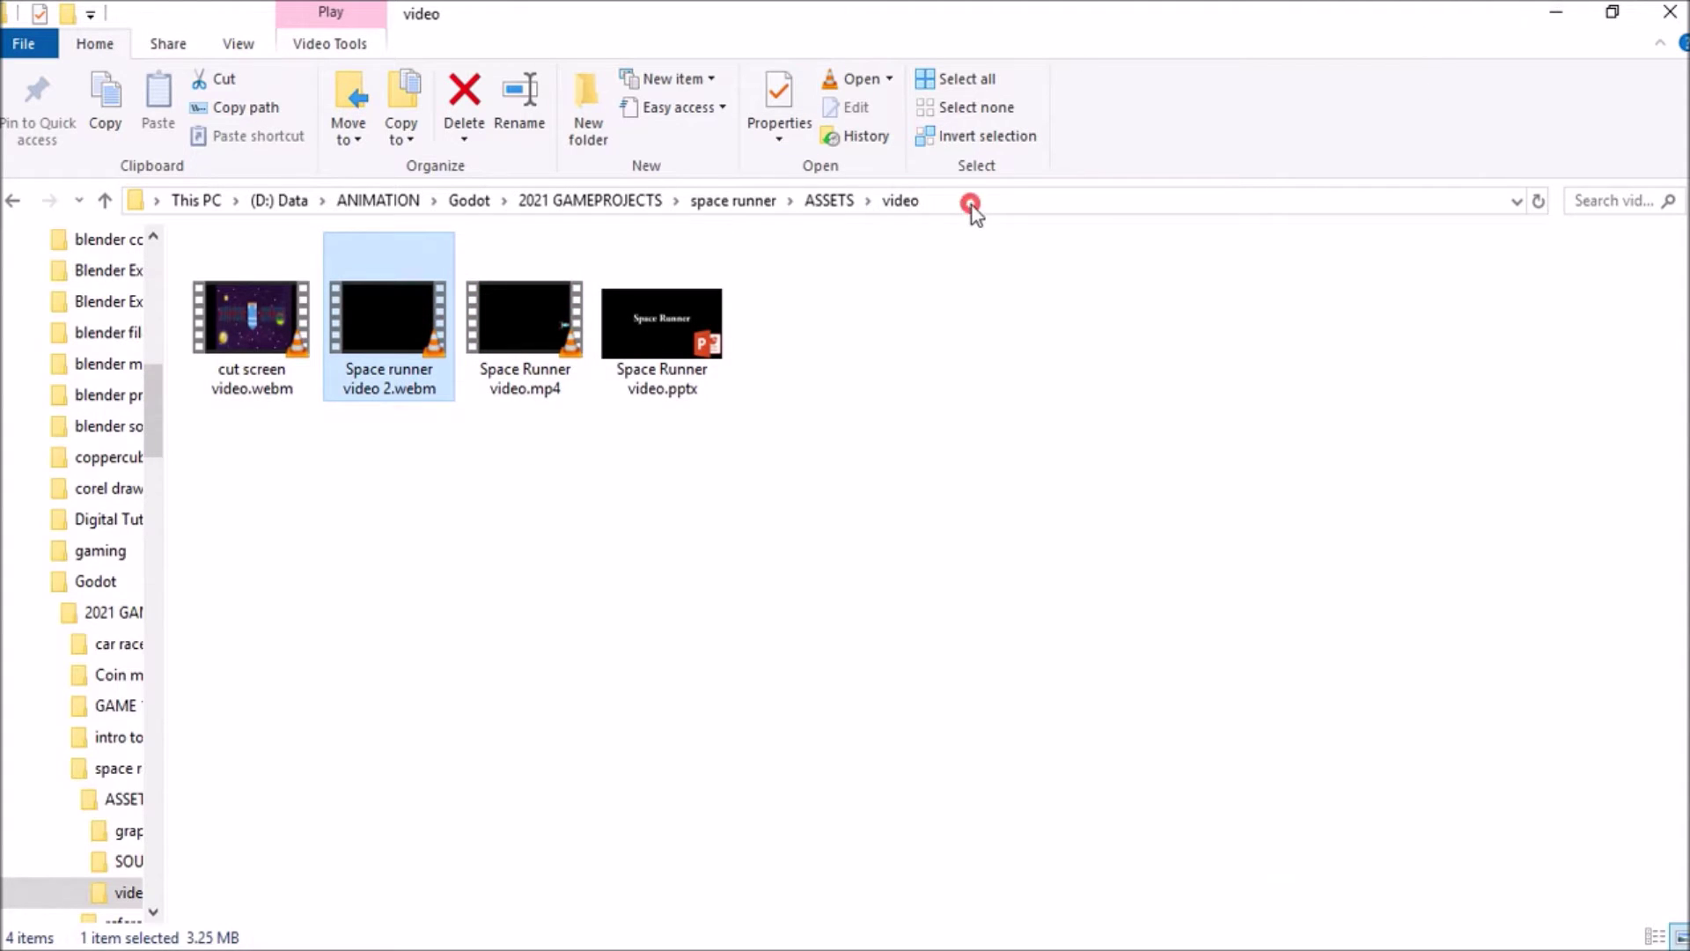
Switch to the SPACE RUNNER project in Godot and expand the Videos folder in the project files.
left_click(1551, 16)
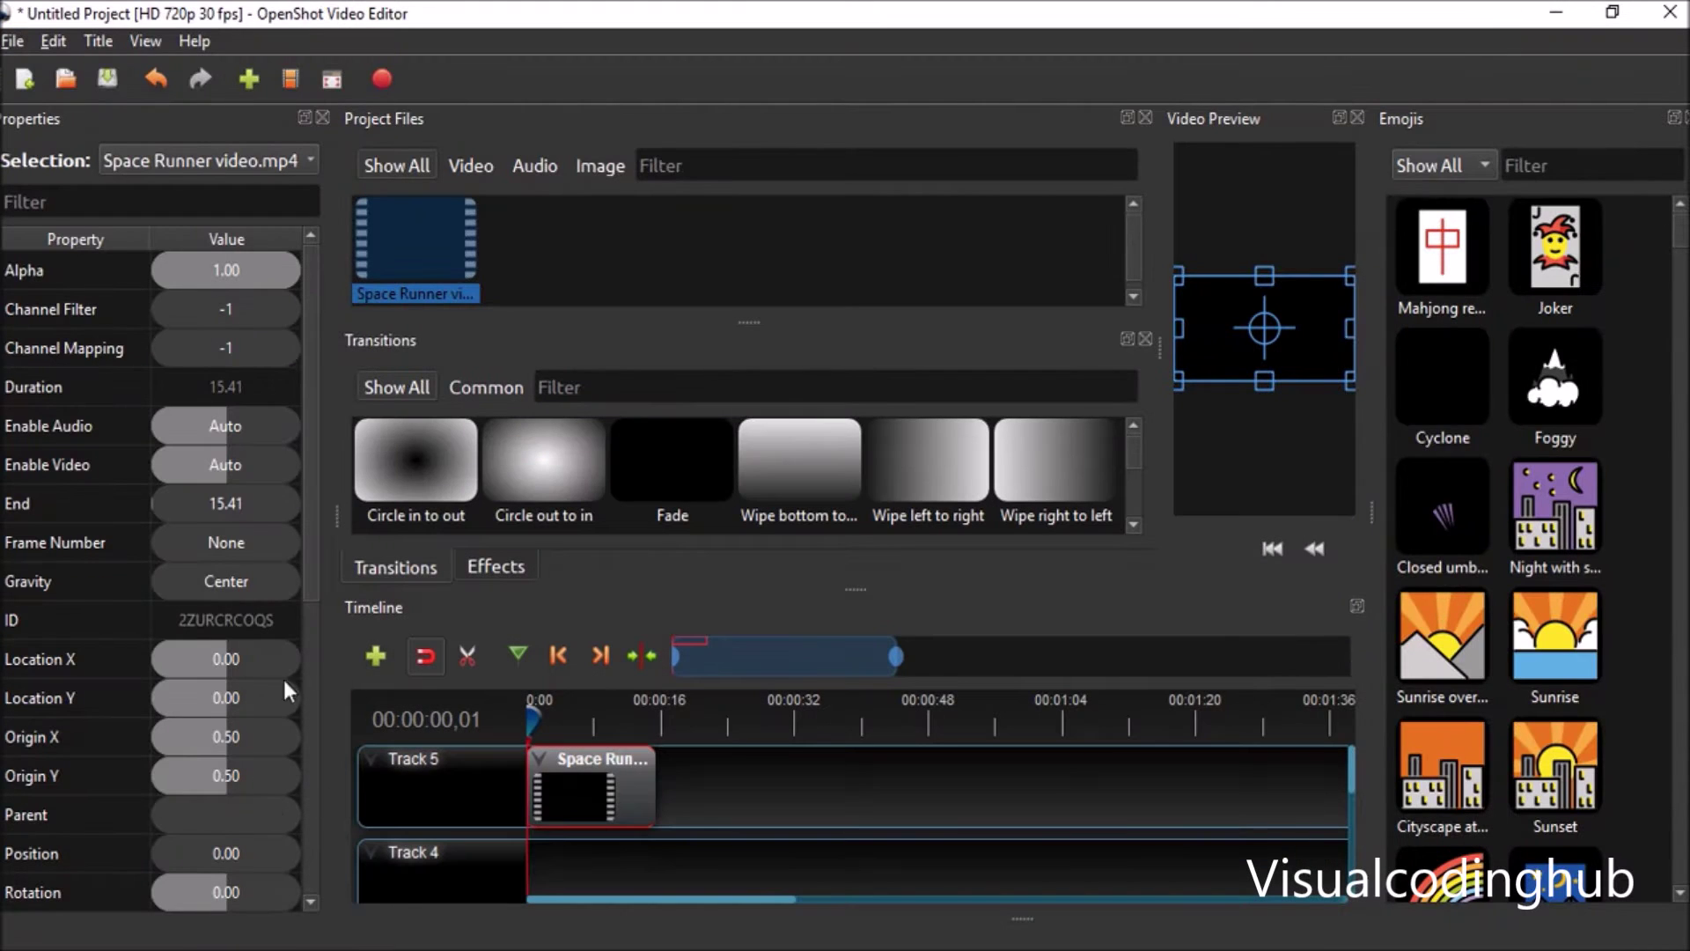
mouse_move(622, 940)
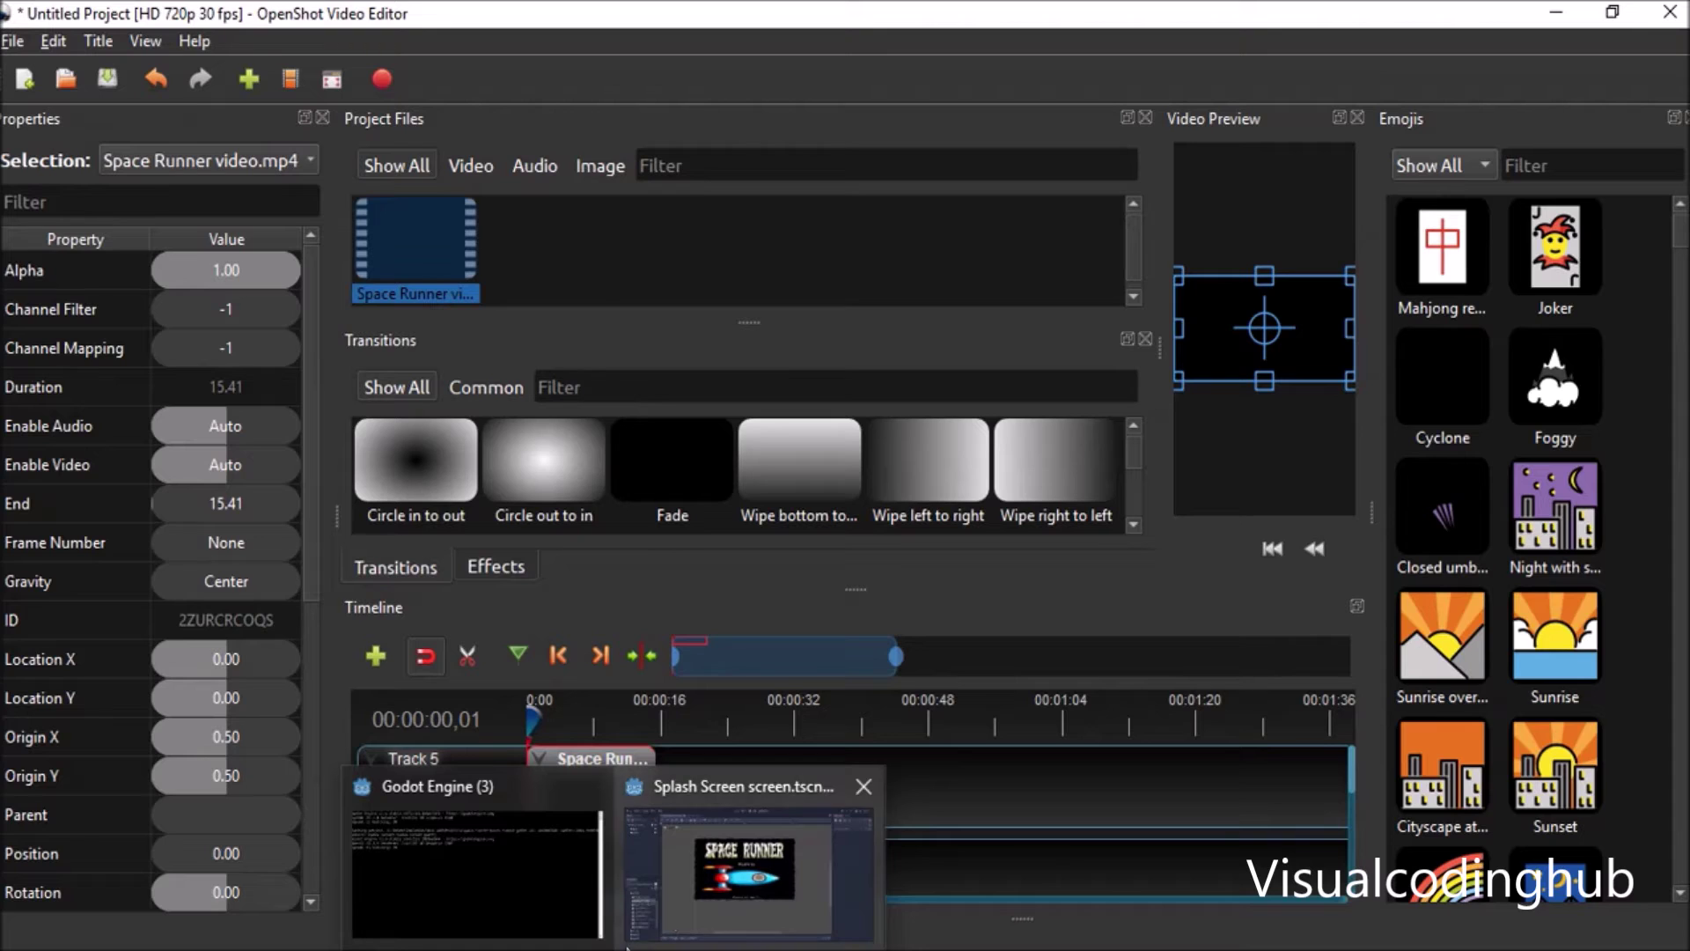
left_click(689, 899)
scroll(83, 845, "down", 1)
scroll(86, 856, "down", 2)
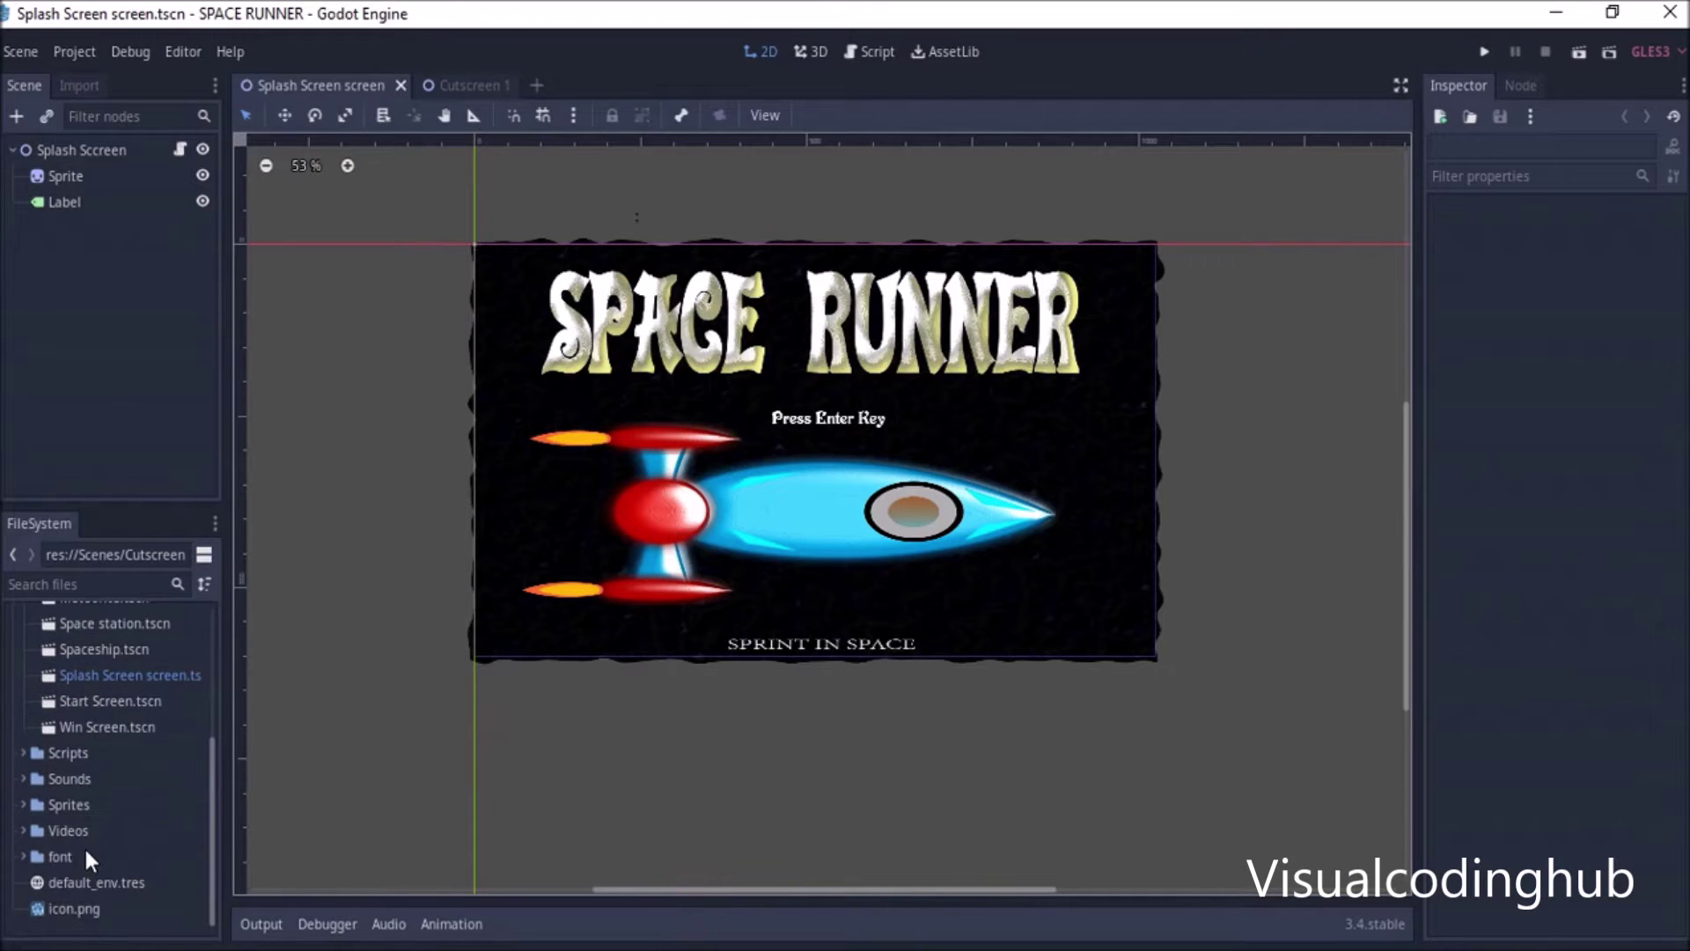
left_click(25, 830)
left_click(134, 861)
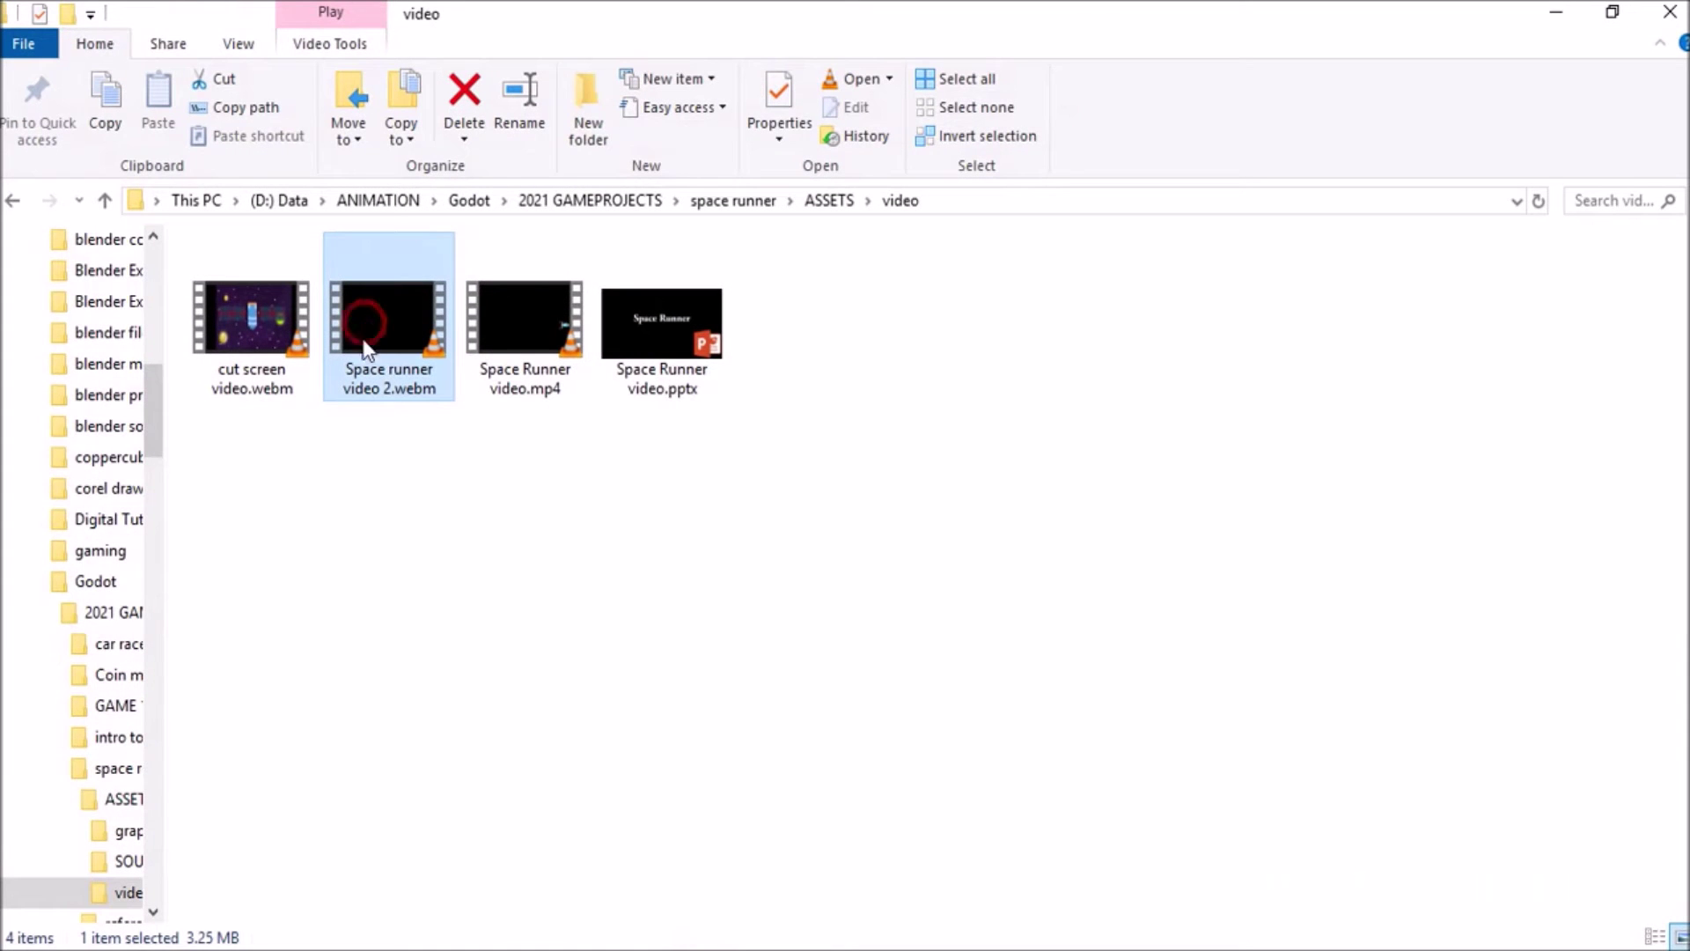
Import Space runner video 2.webm from the assets video folder into the project's Videos folder and select it.
left_click_drag(367, 348, 341, 754)
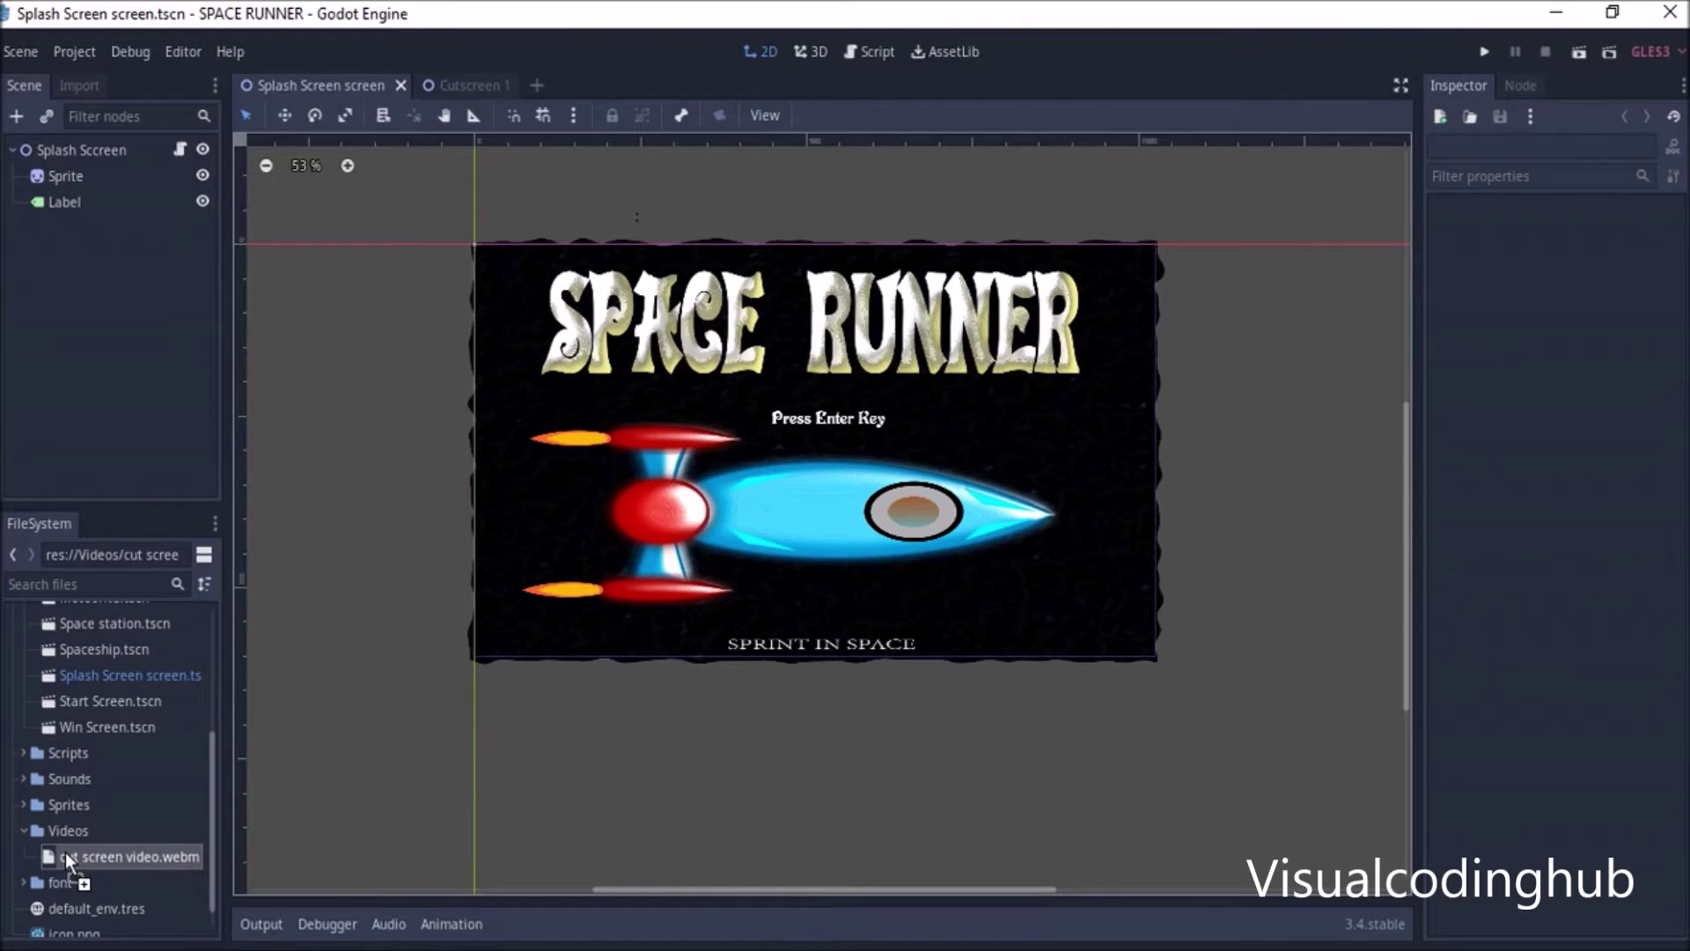
left_click_drag(61, 844, 61, 843)
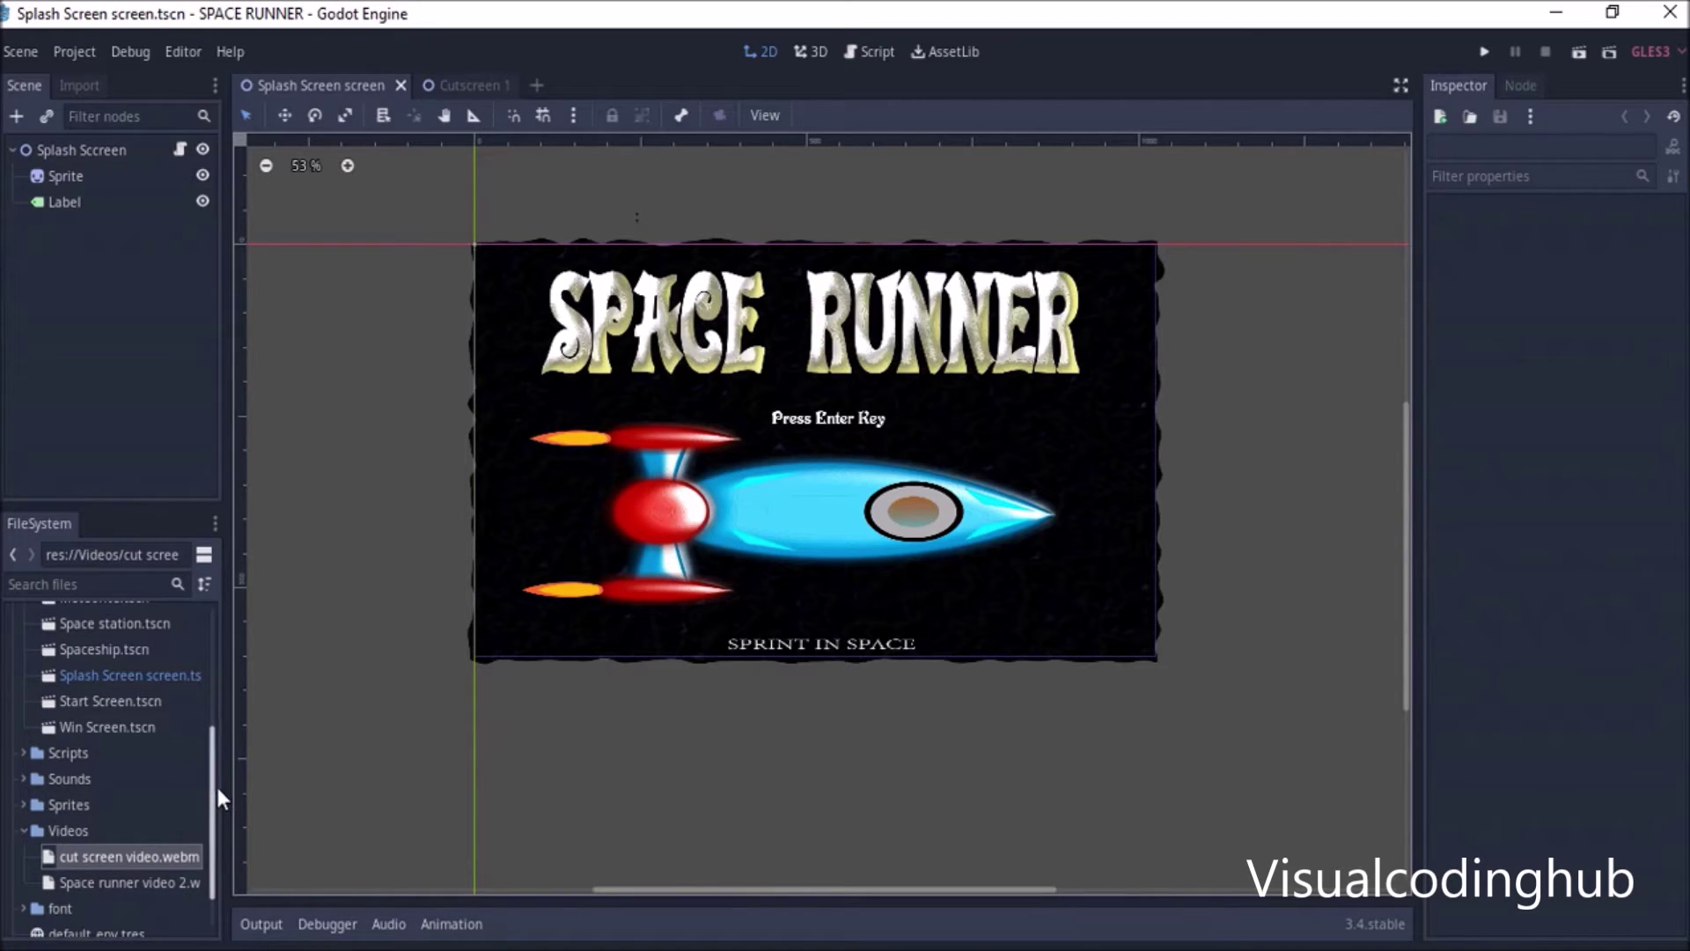
left_click(150, 881)
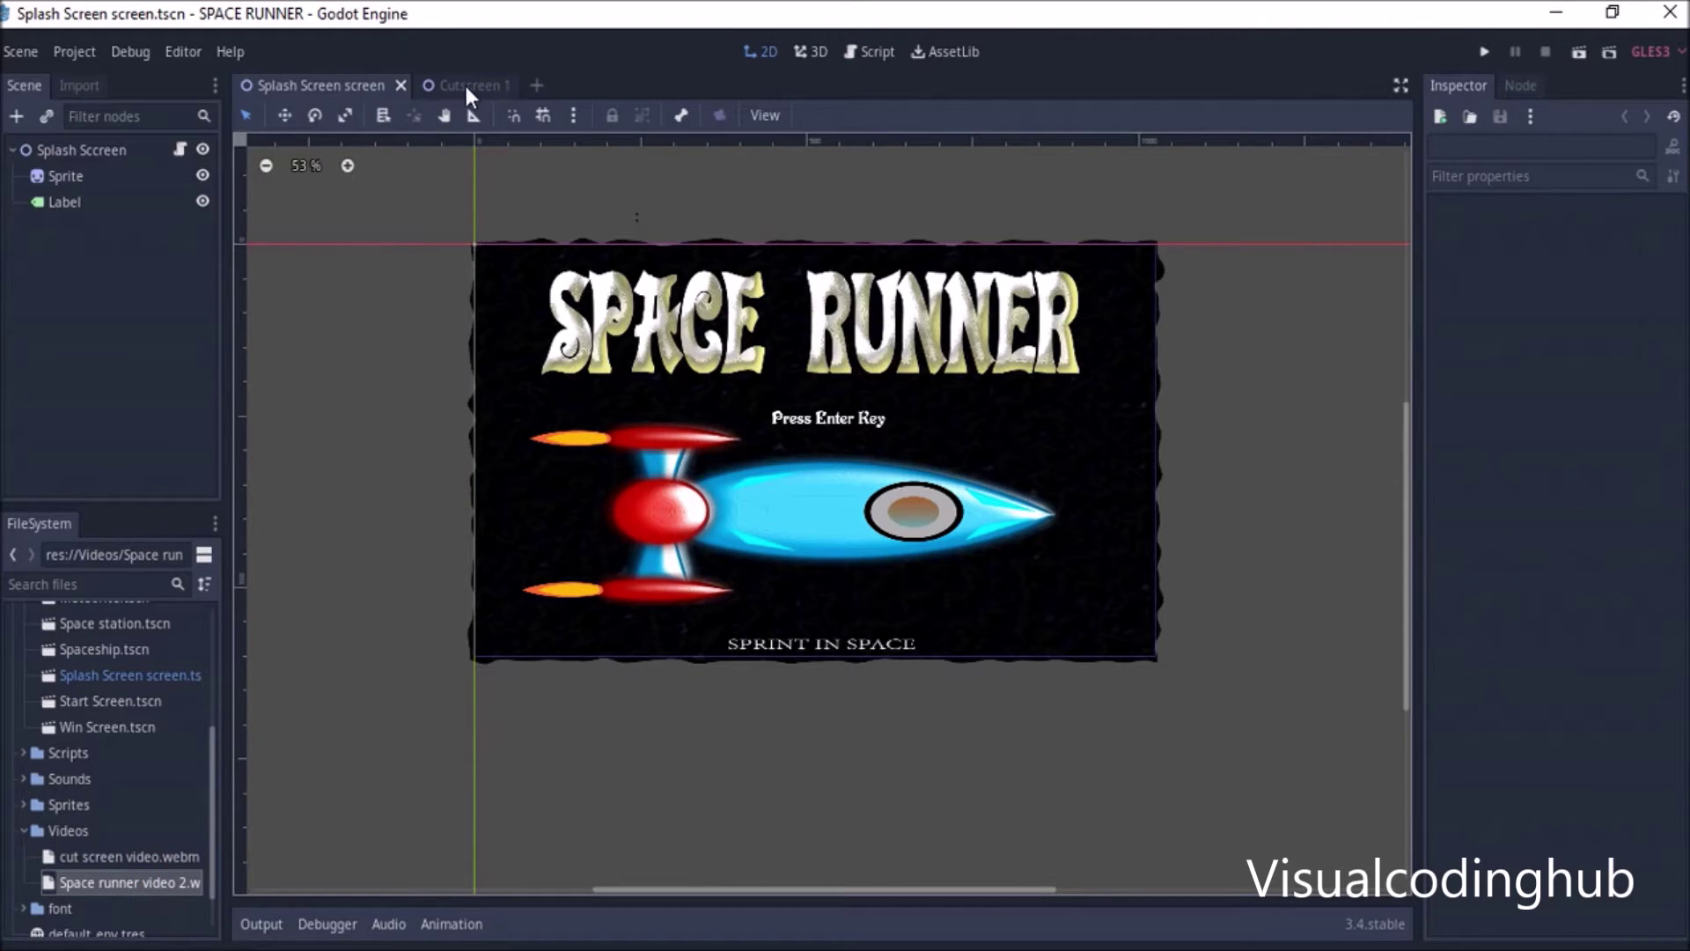
Create a new scene with a 2D root node and add a VideoPlayer child node to it.
left_click(539, 85)
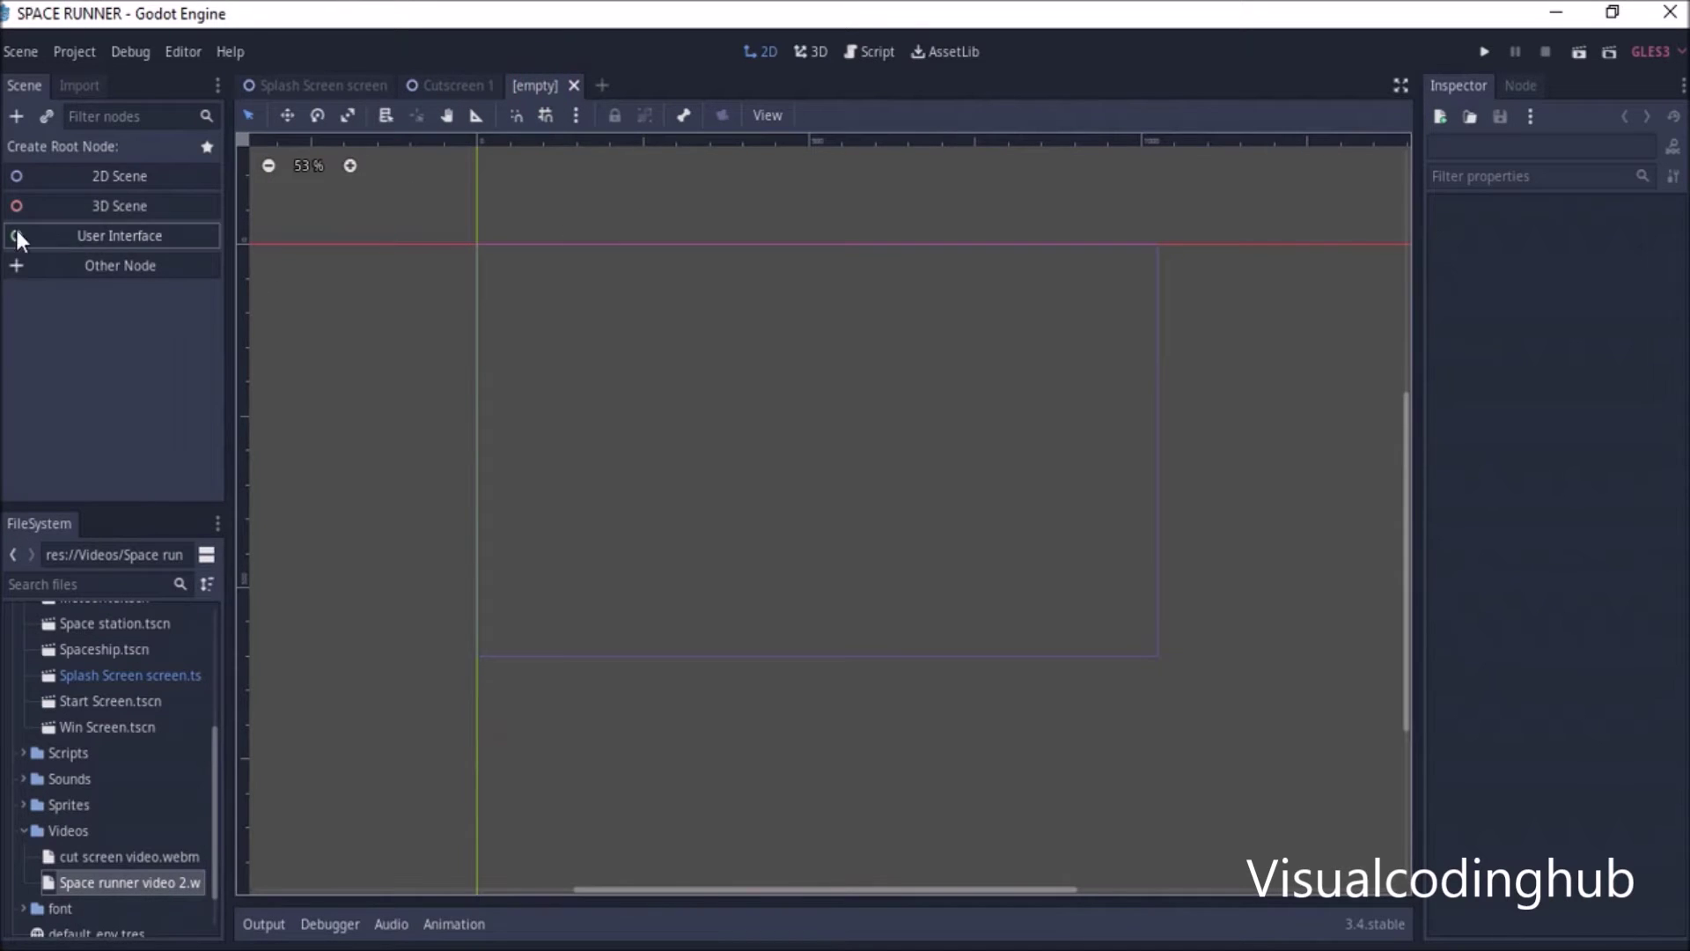
left_click(77, 169)
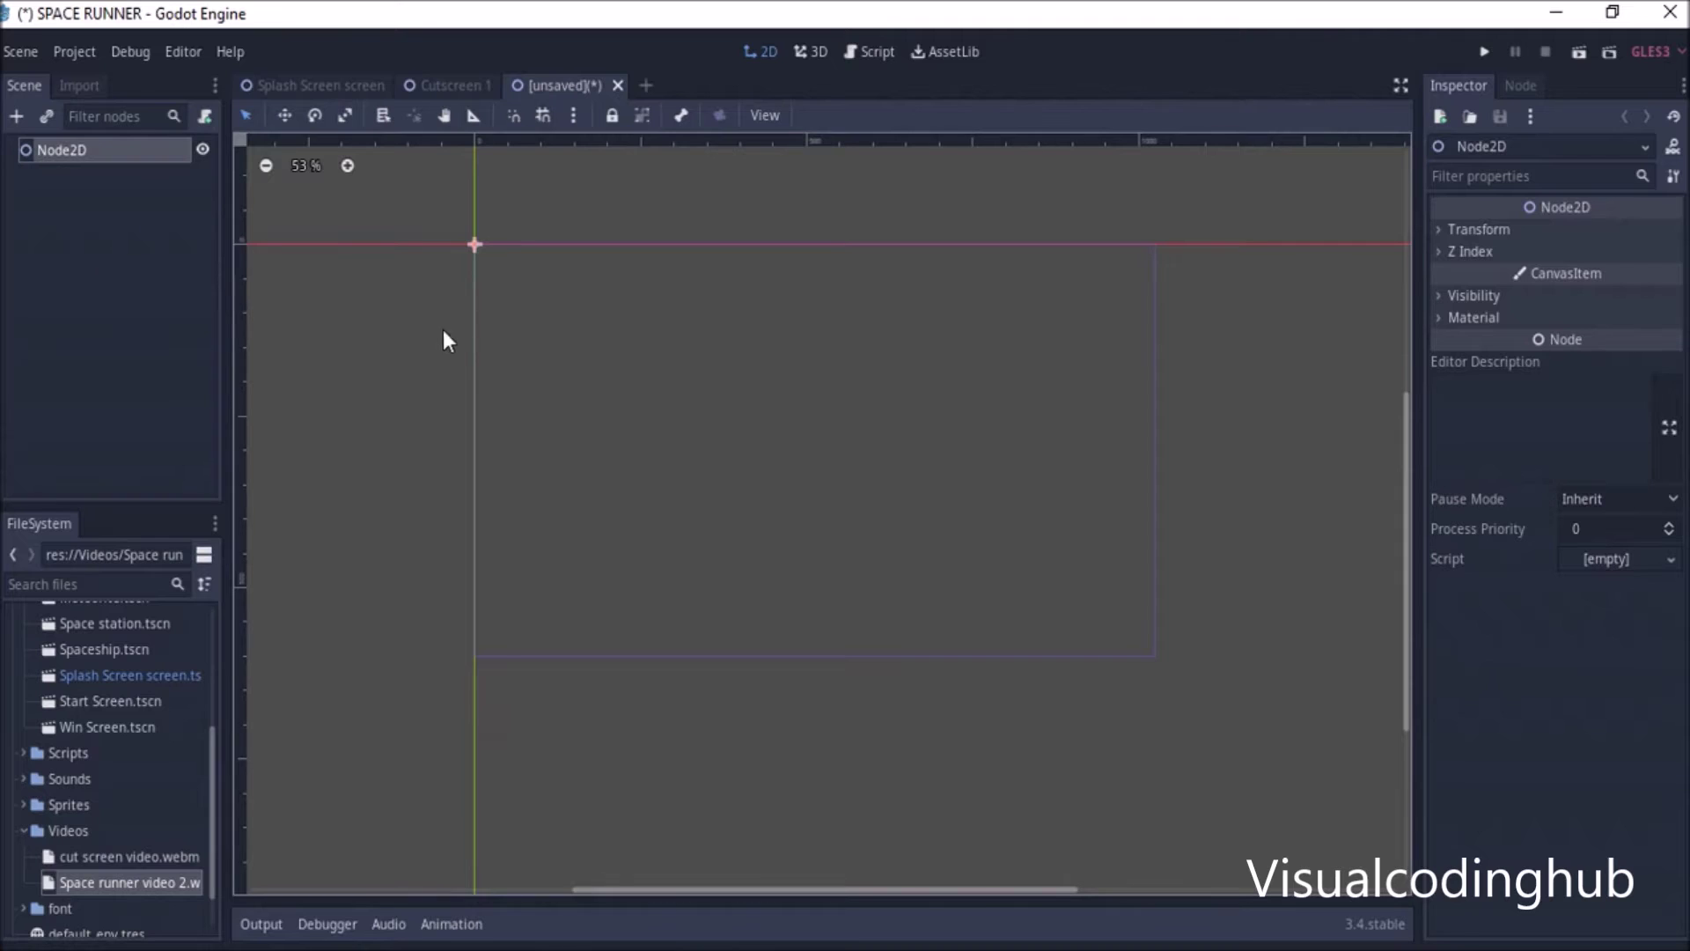
right_click(56, 152)
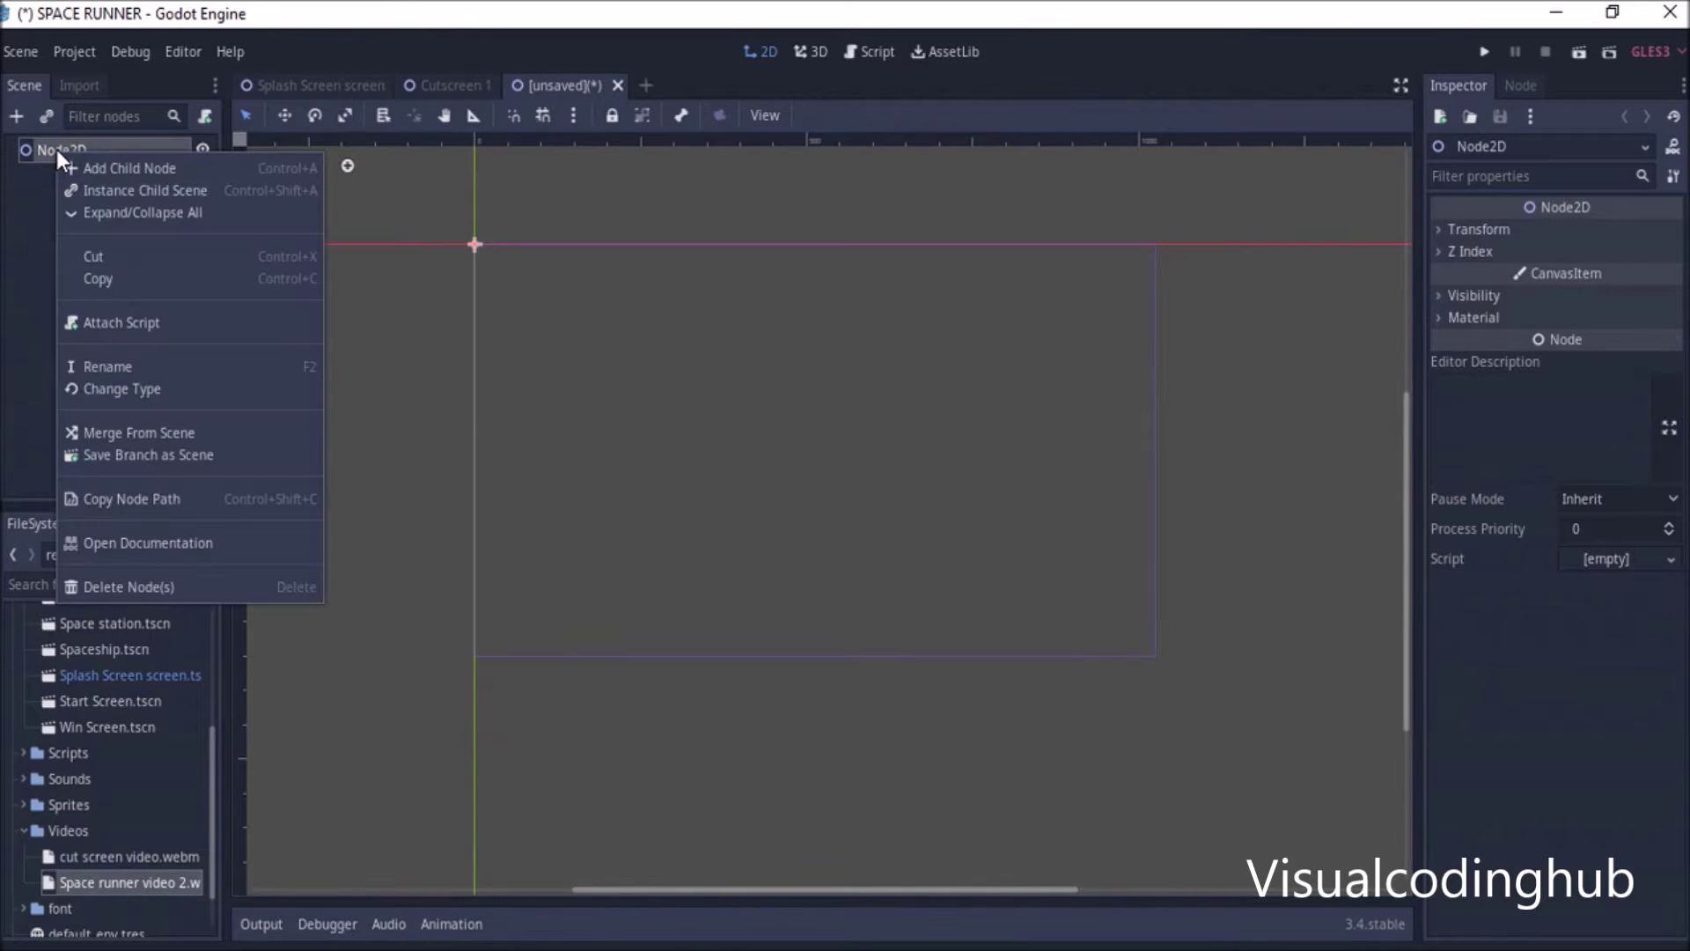
left_click(110, 173)
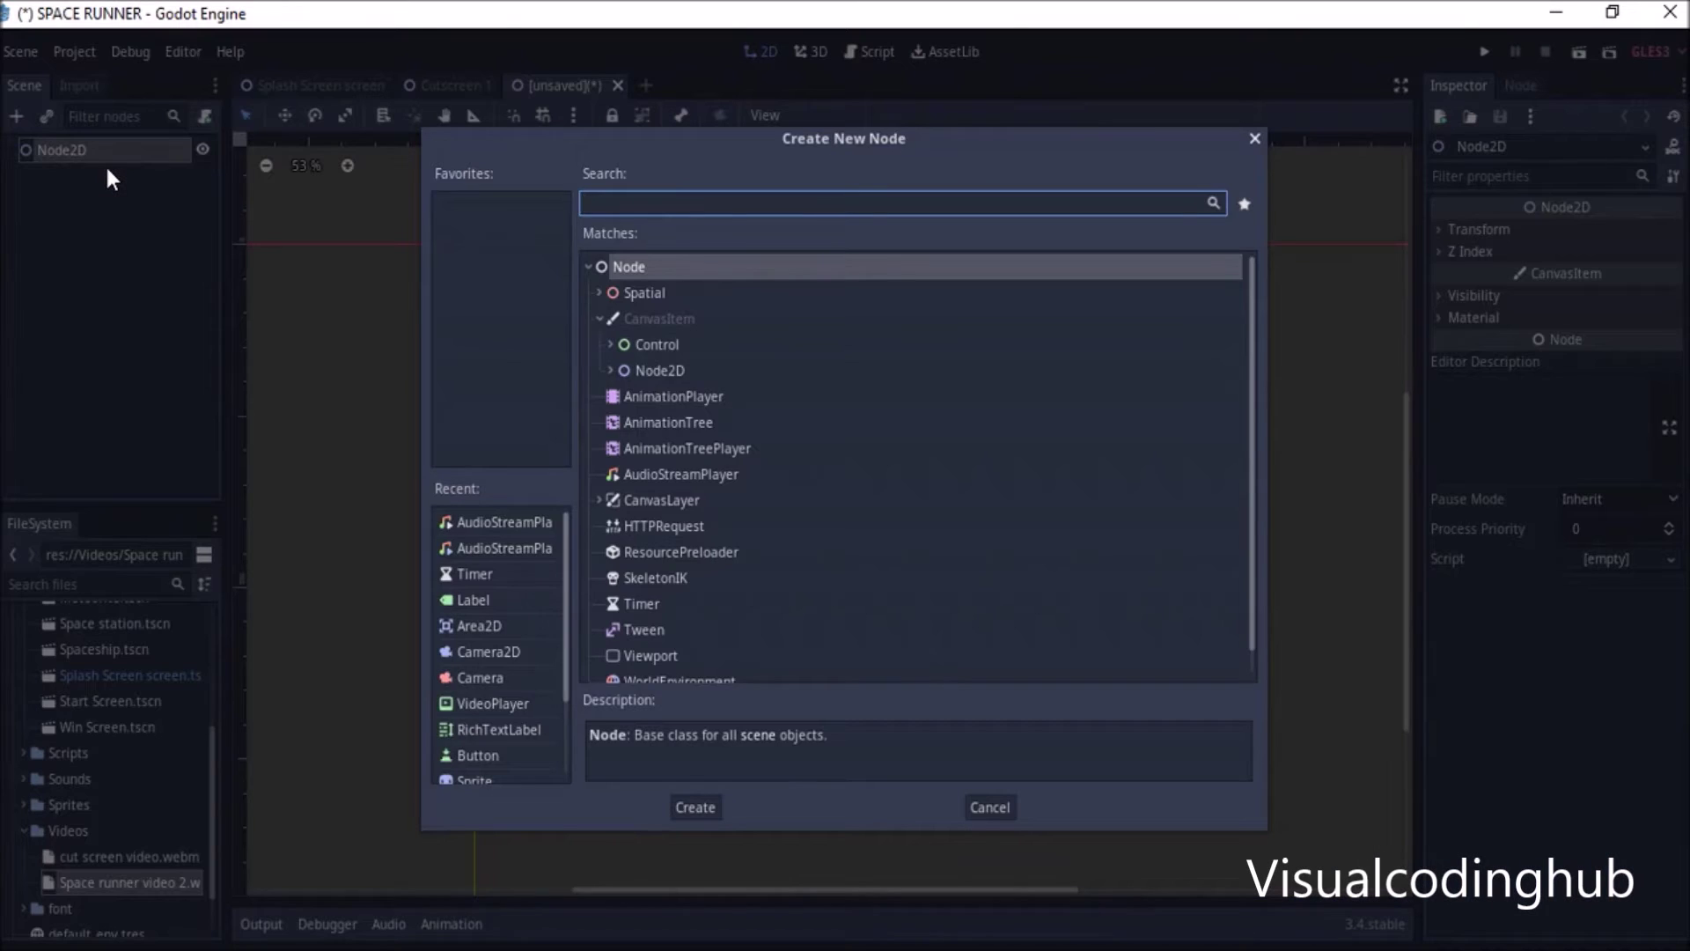
type("video")
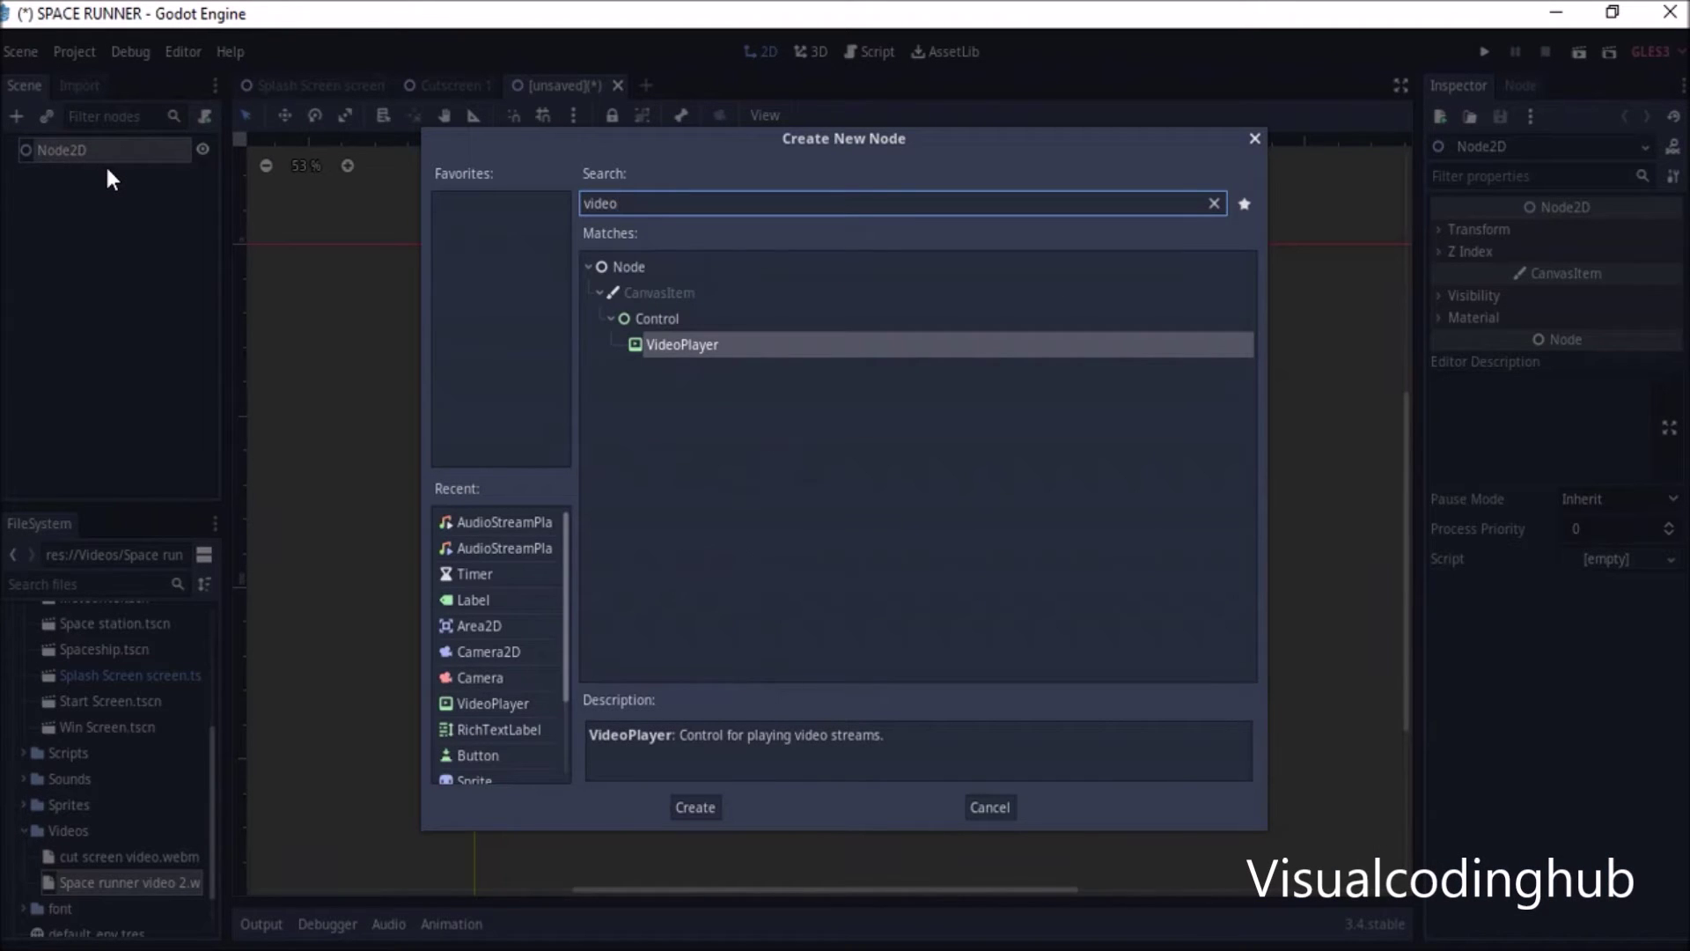
key("Return")
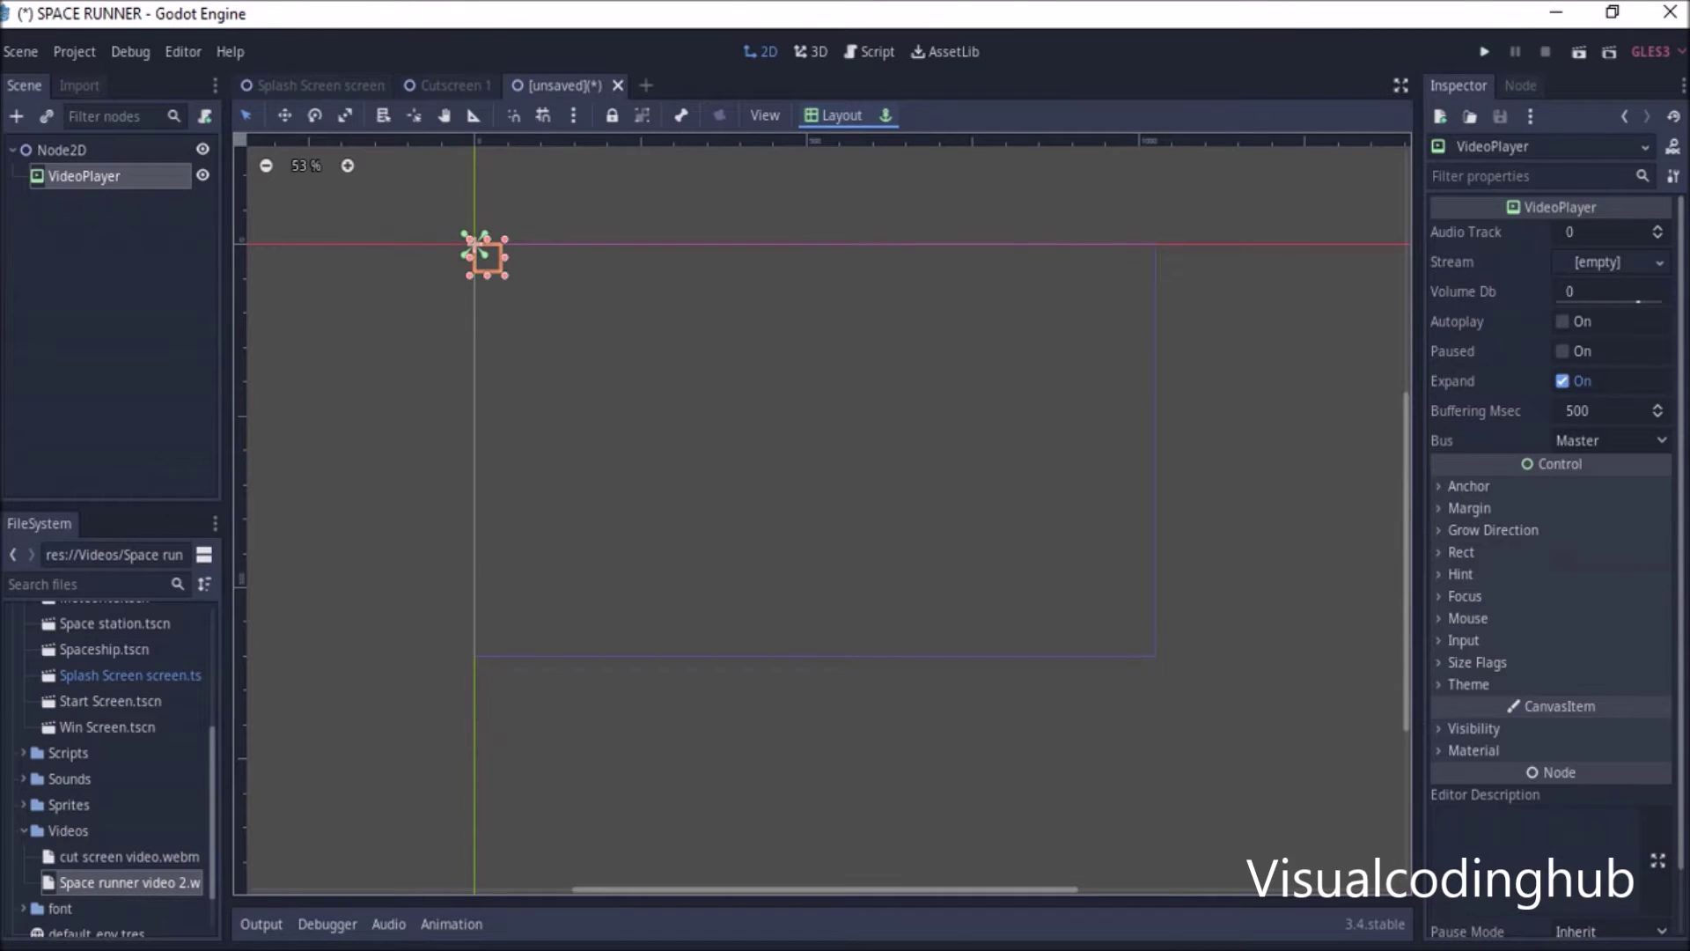
left_click(619, 460)
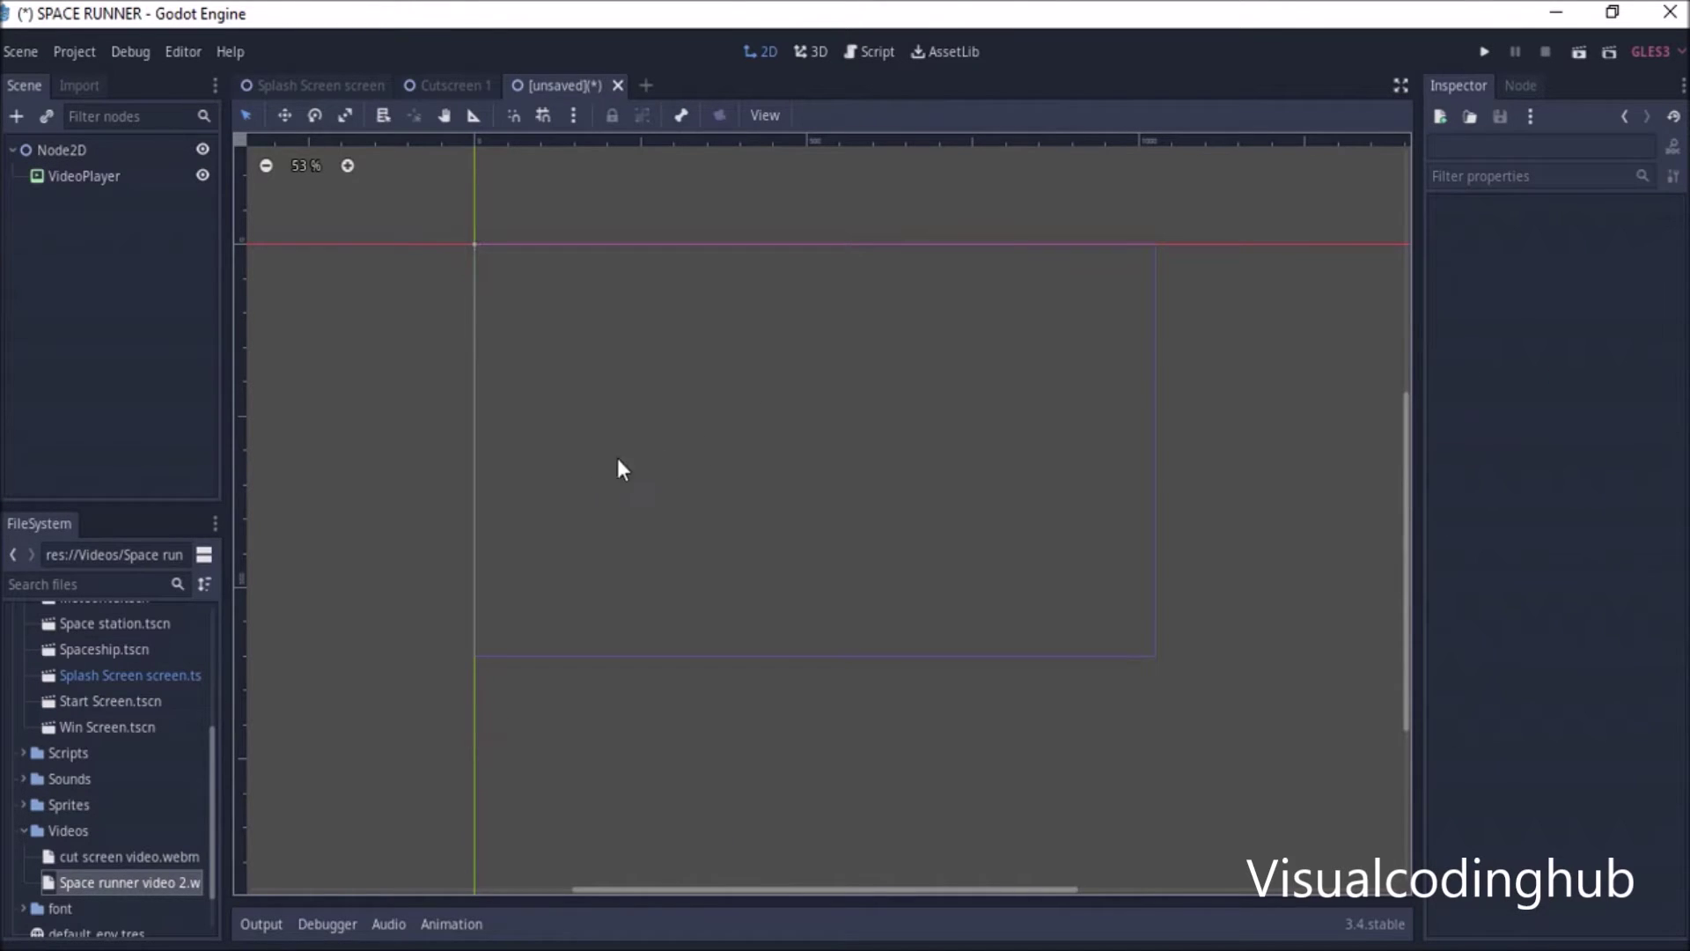
Assign Space runner video 2.webm as the VideoPlayer's stream and enlarge the player to fill the game screen frame.
left_click(86, 180)
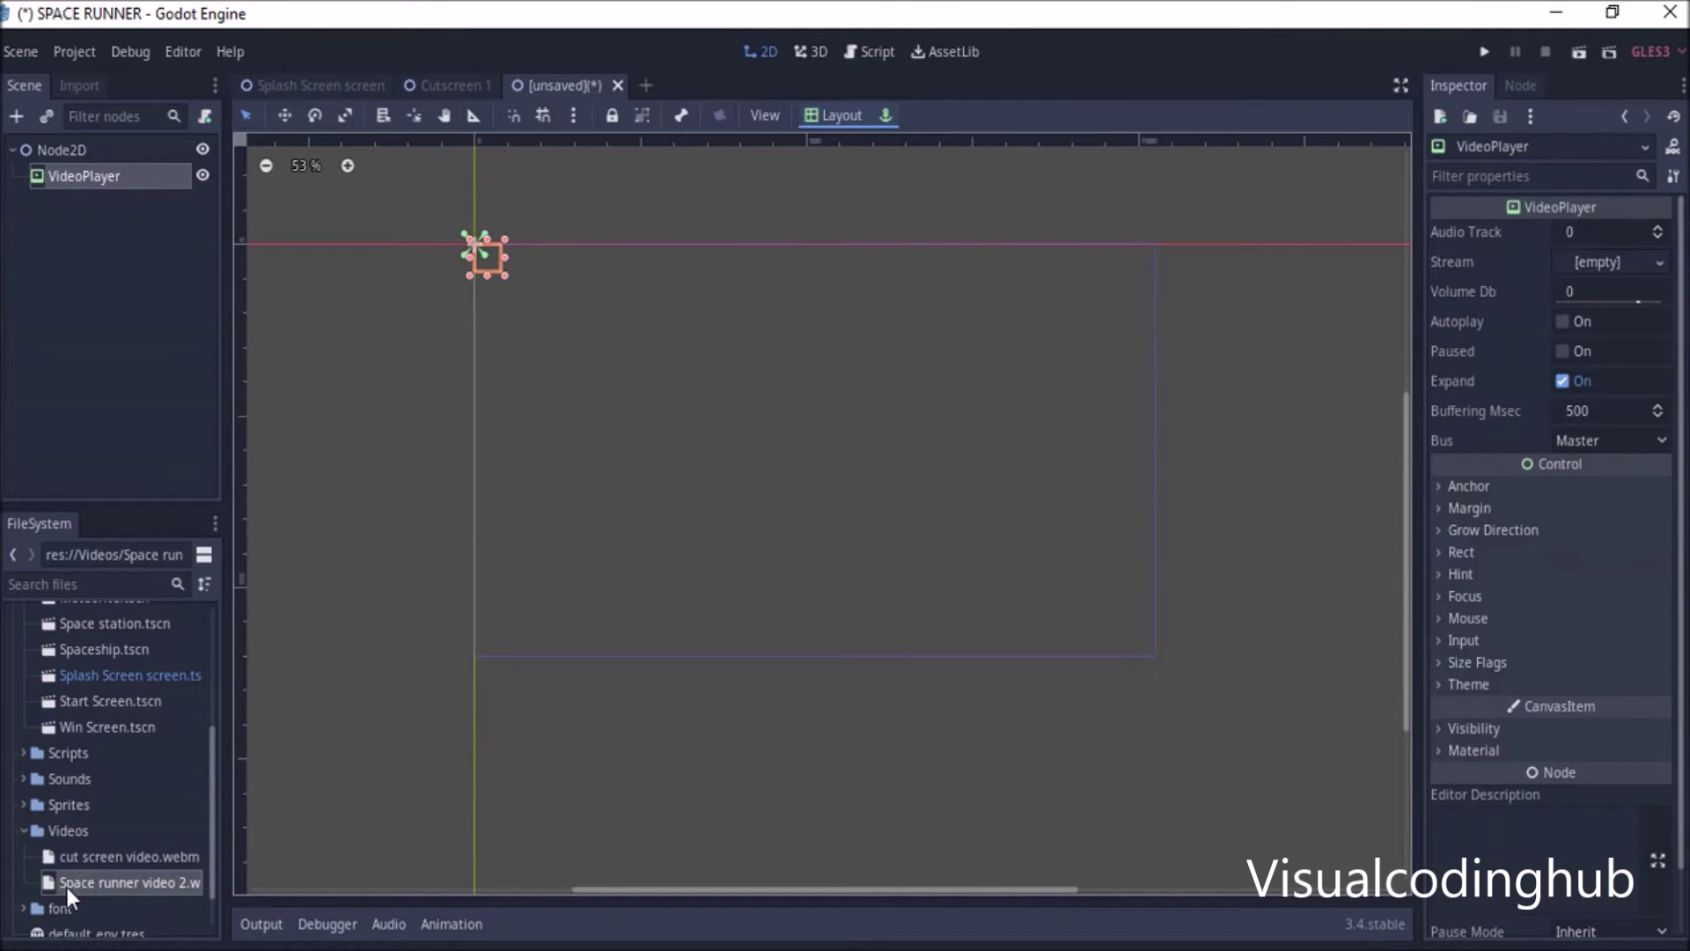
left_click(98, 882)
left_click_drag(103, 881, 1593, 262)
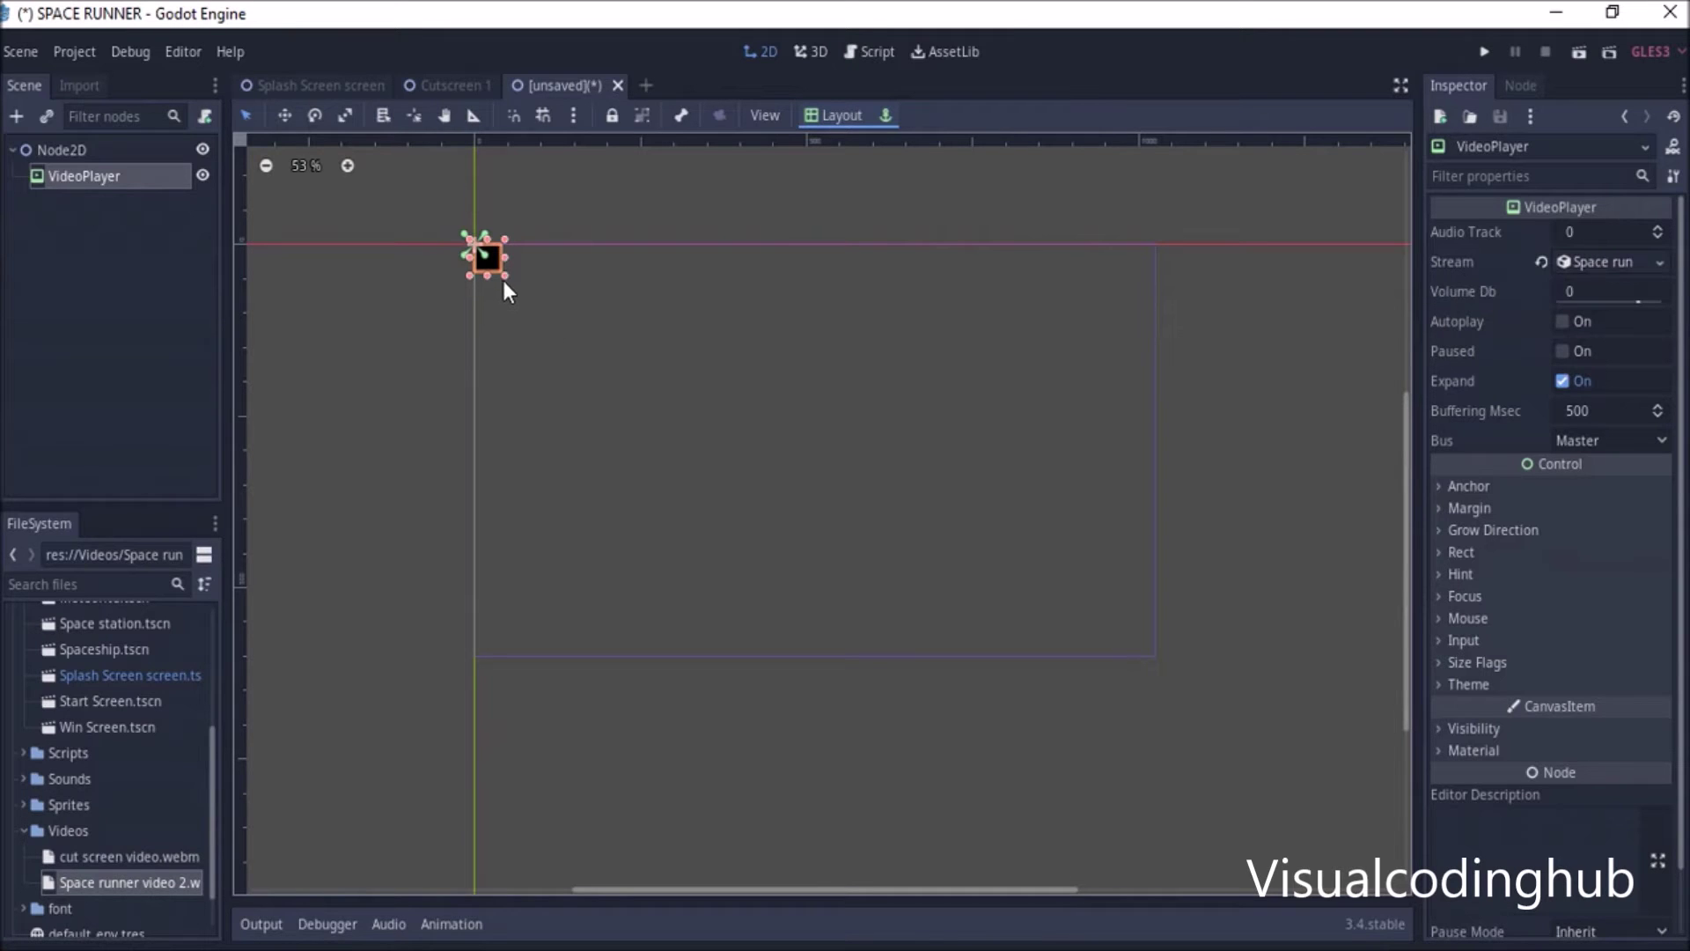
left_click_drag(505, 277, 1160, 659)
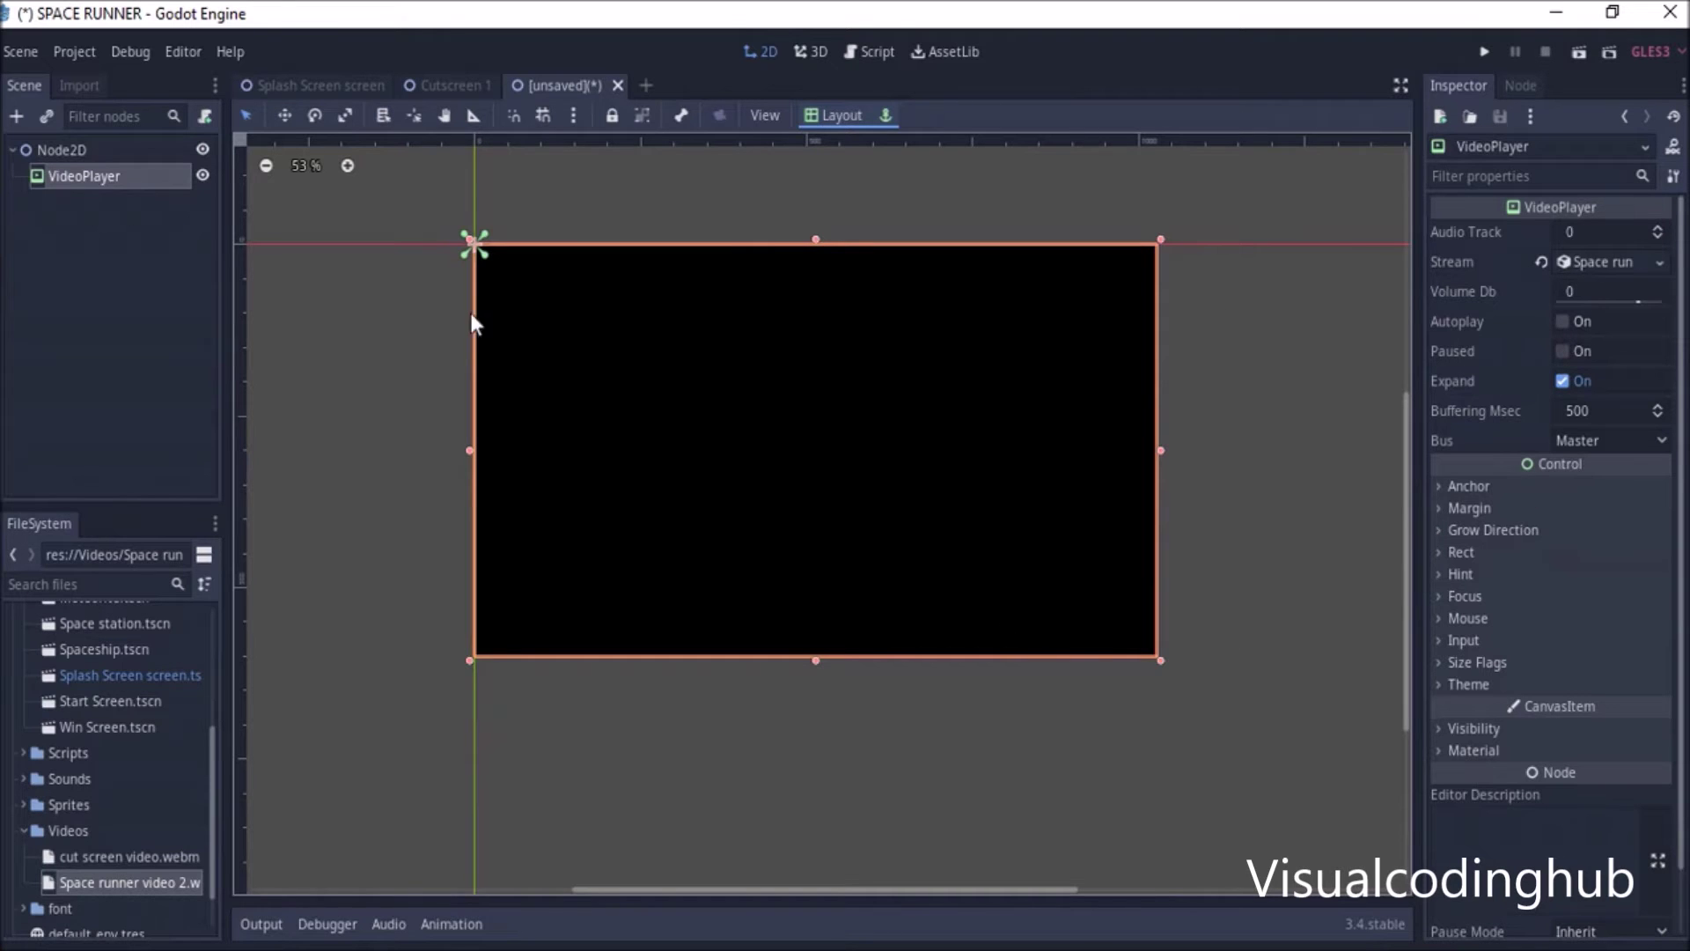
Save the scene as Cutscreen 2.tscn in the Scenes folder.
key("ctrl+s")
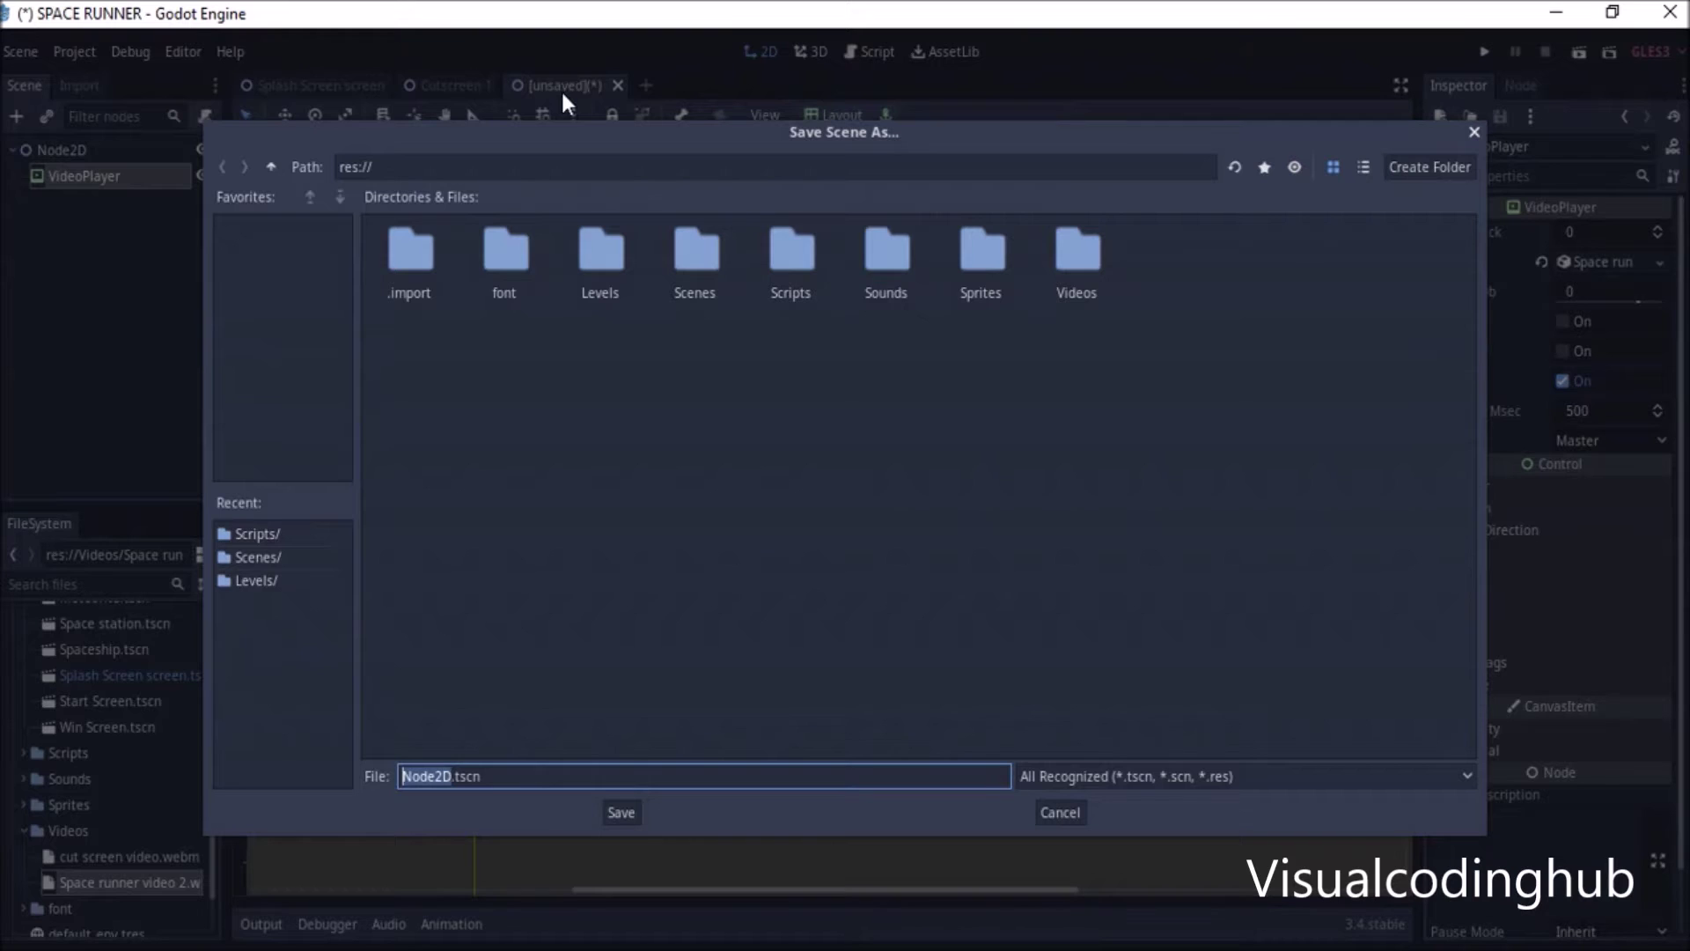
double_click(688, 273)
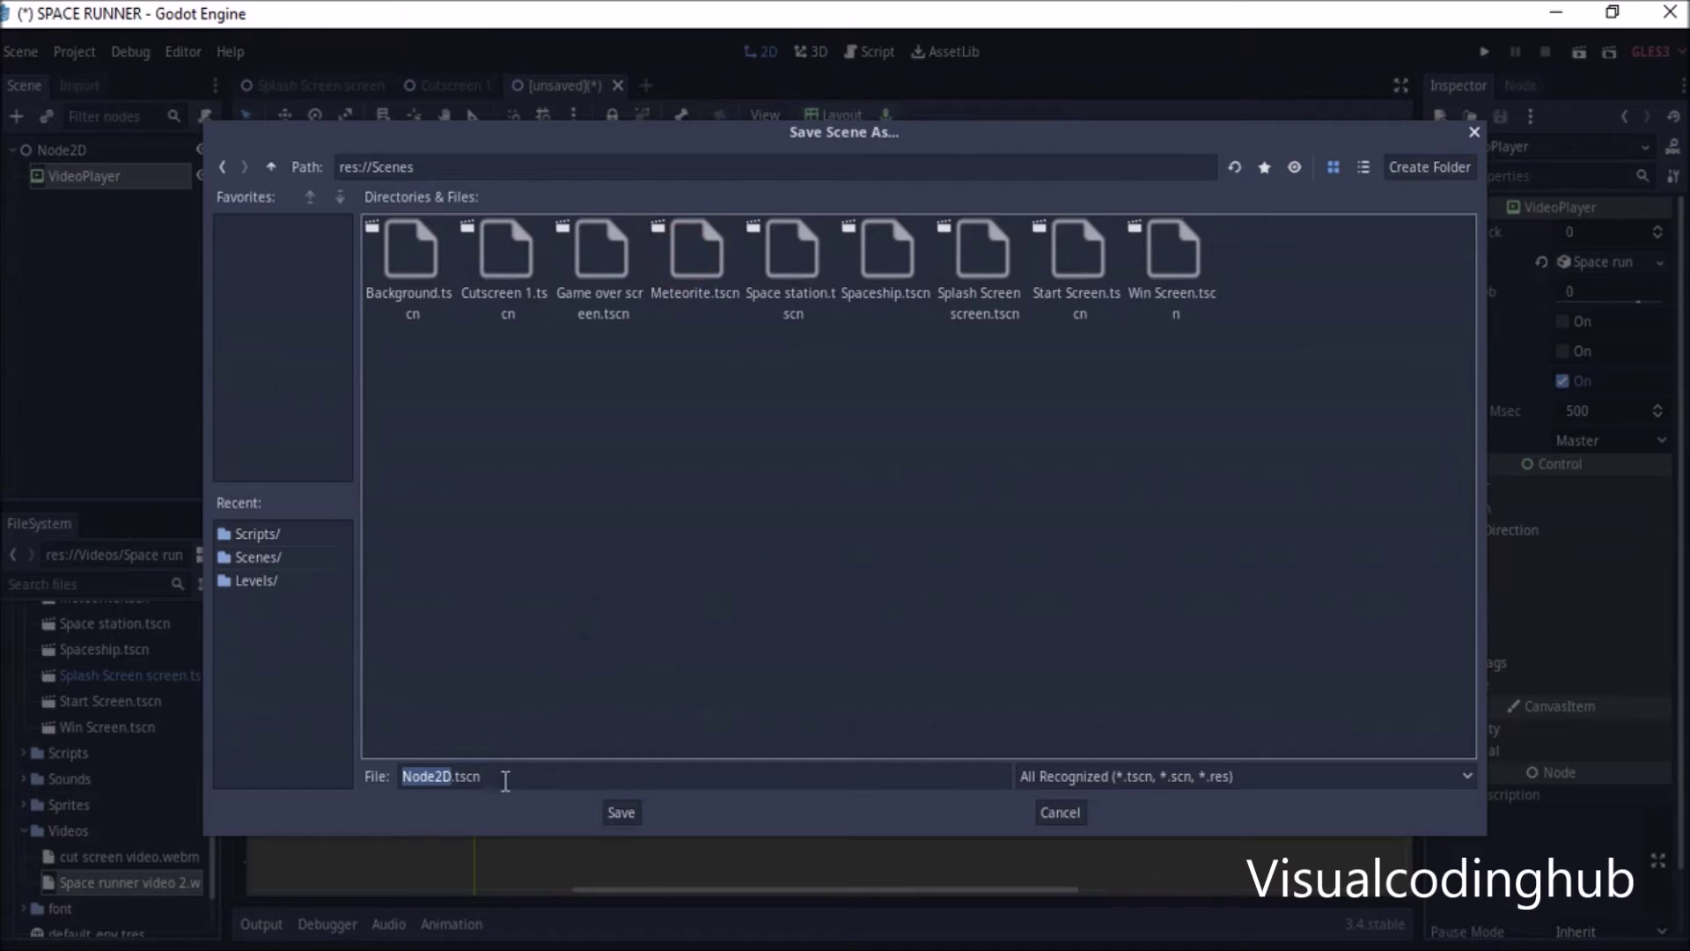
type("Cutscreen 1")
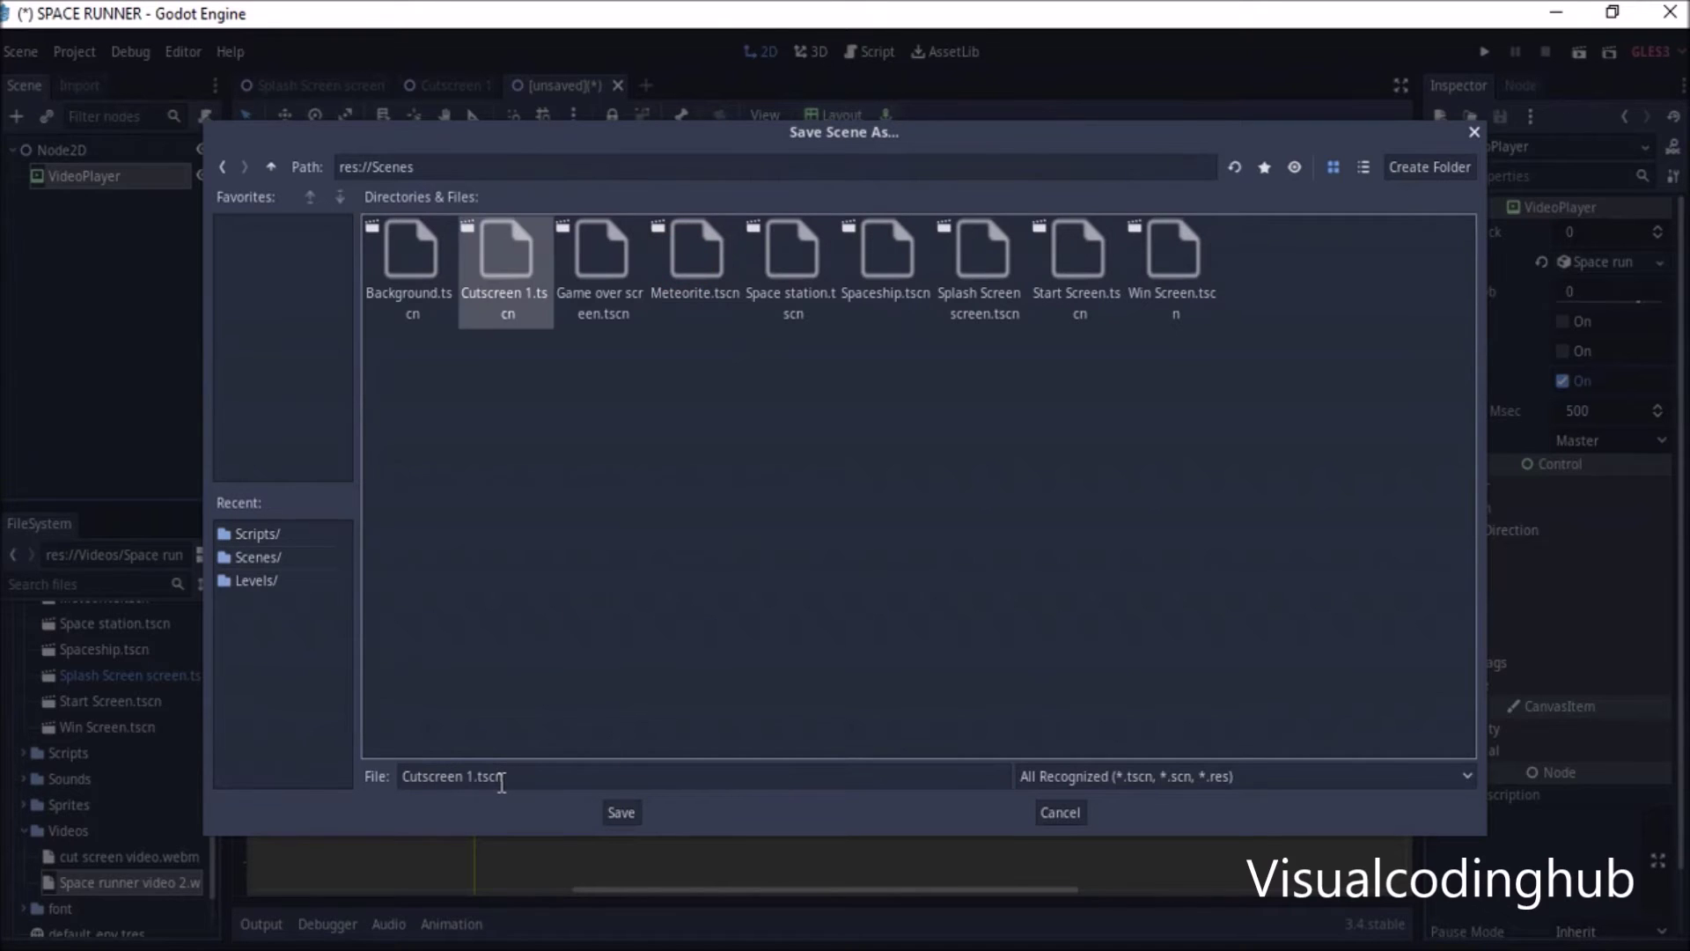
left_click(470, 776)
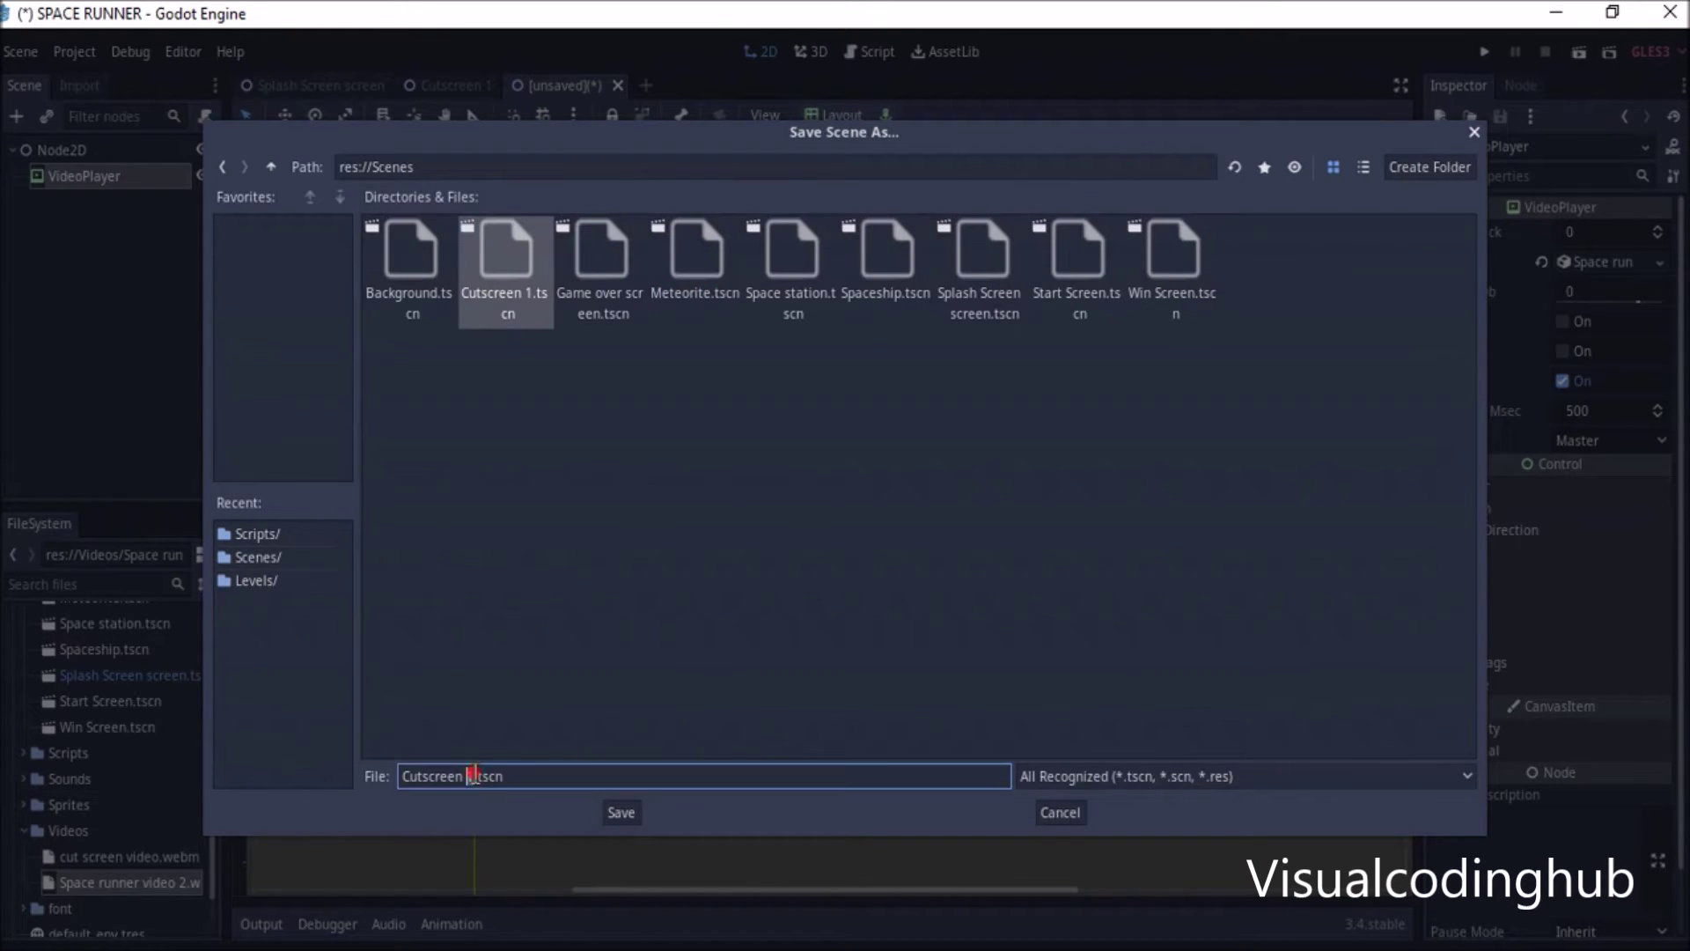
key("BackSpace")
key("Delete")
type("2")
left_click(623, 813)
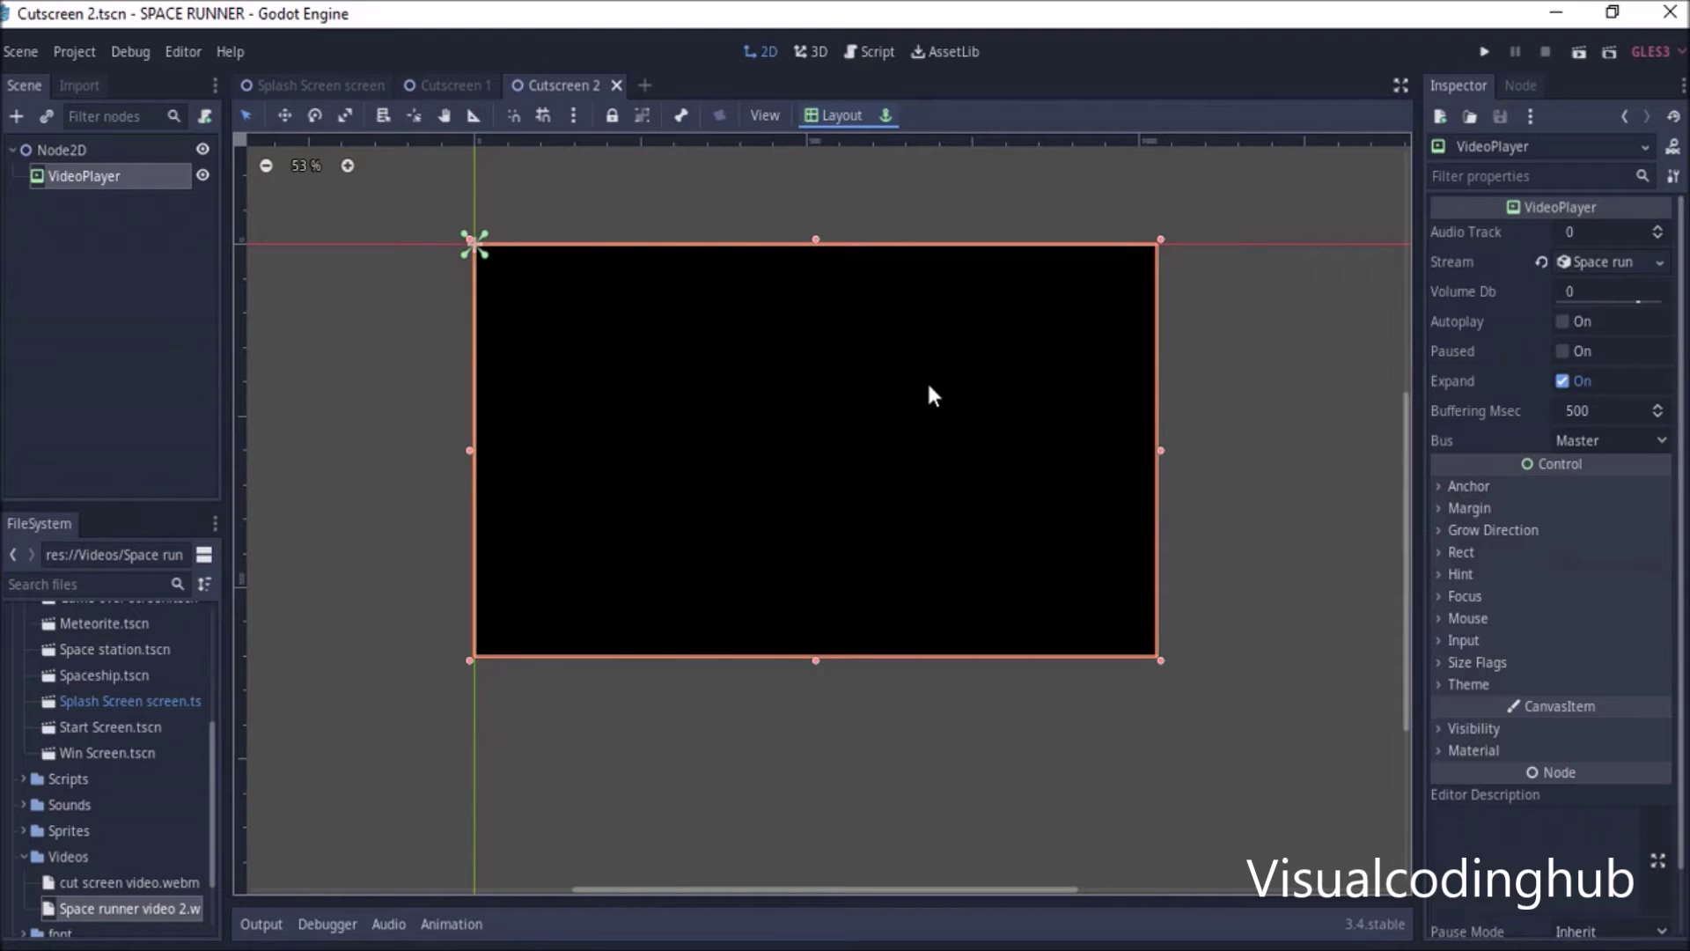
Run the Cutscreen 2 scene to test the video playback, and close the game window.
right_click(548, 80)
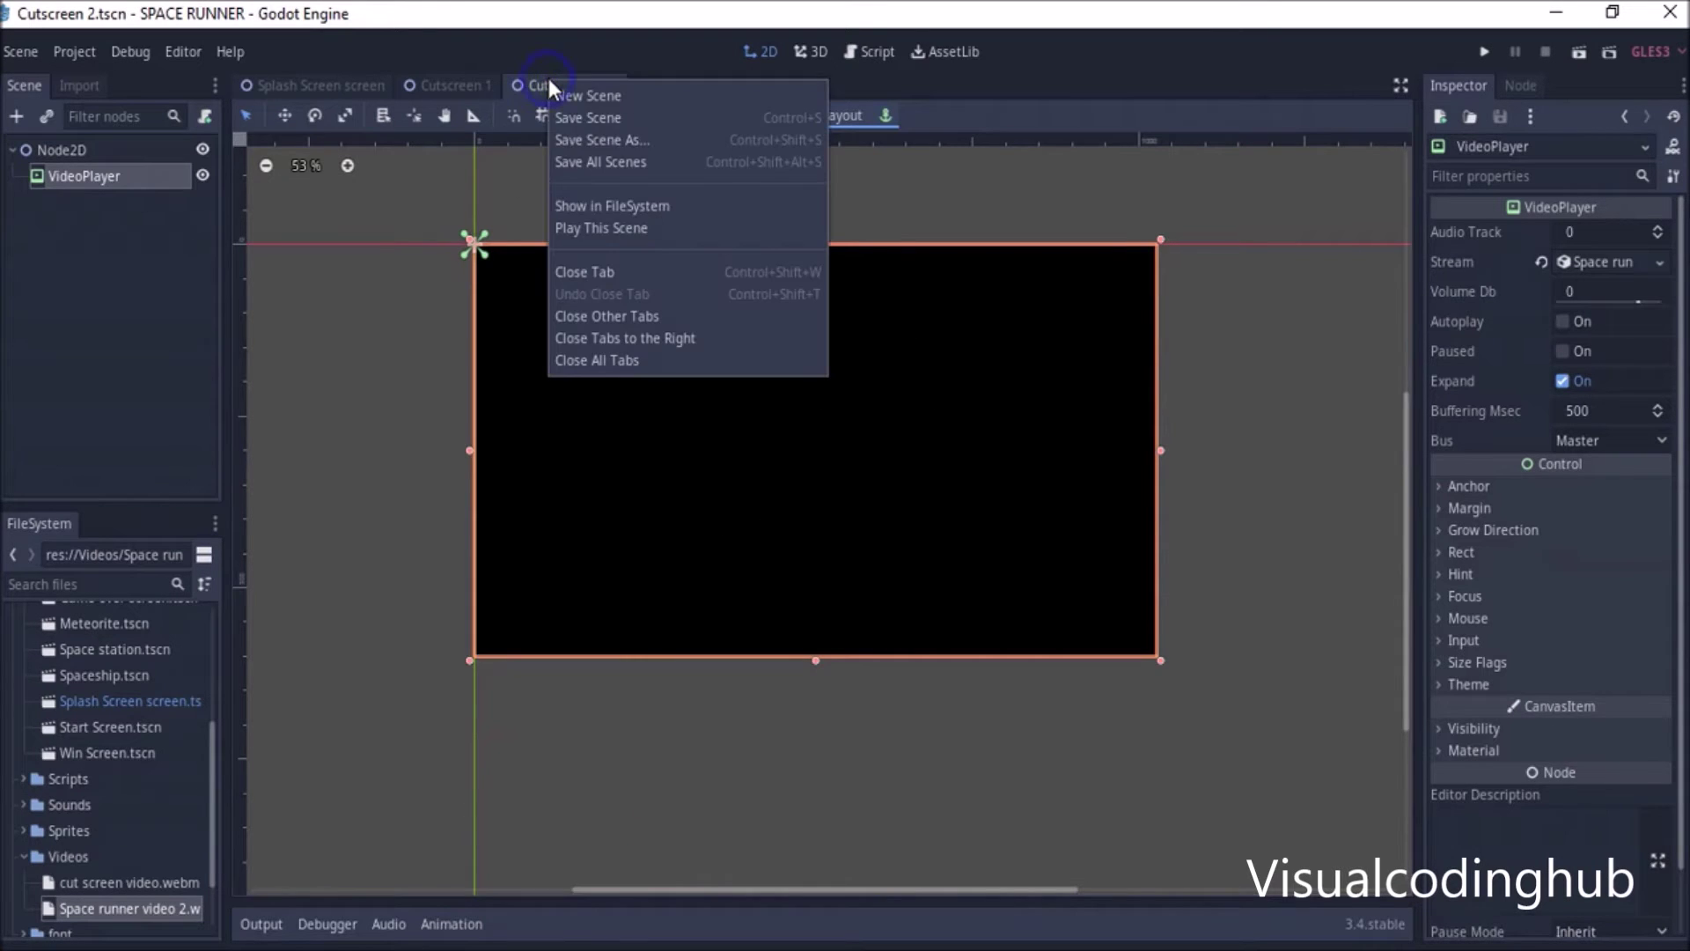
left_click(587, 227)
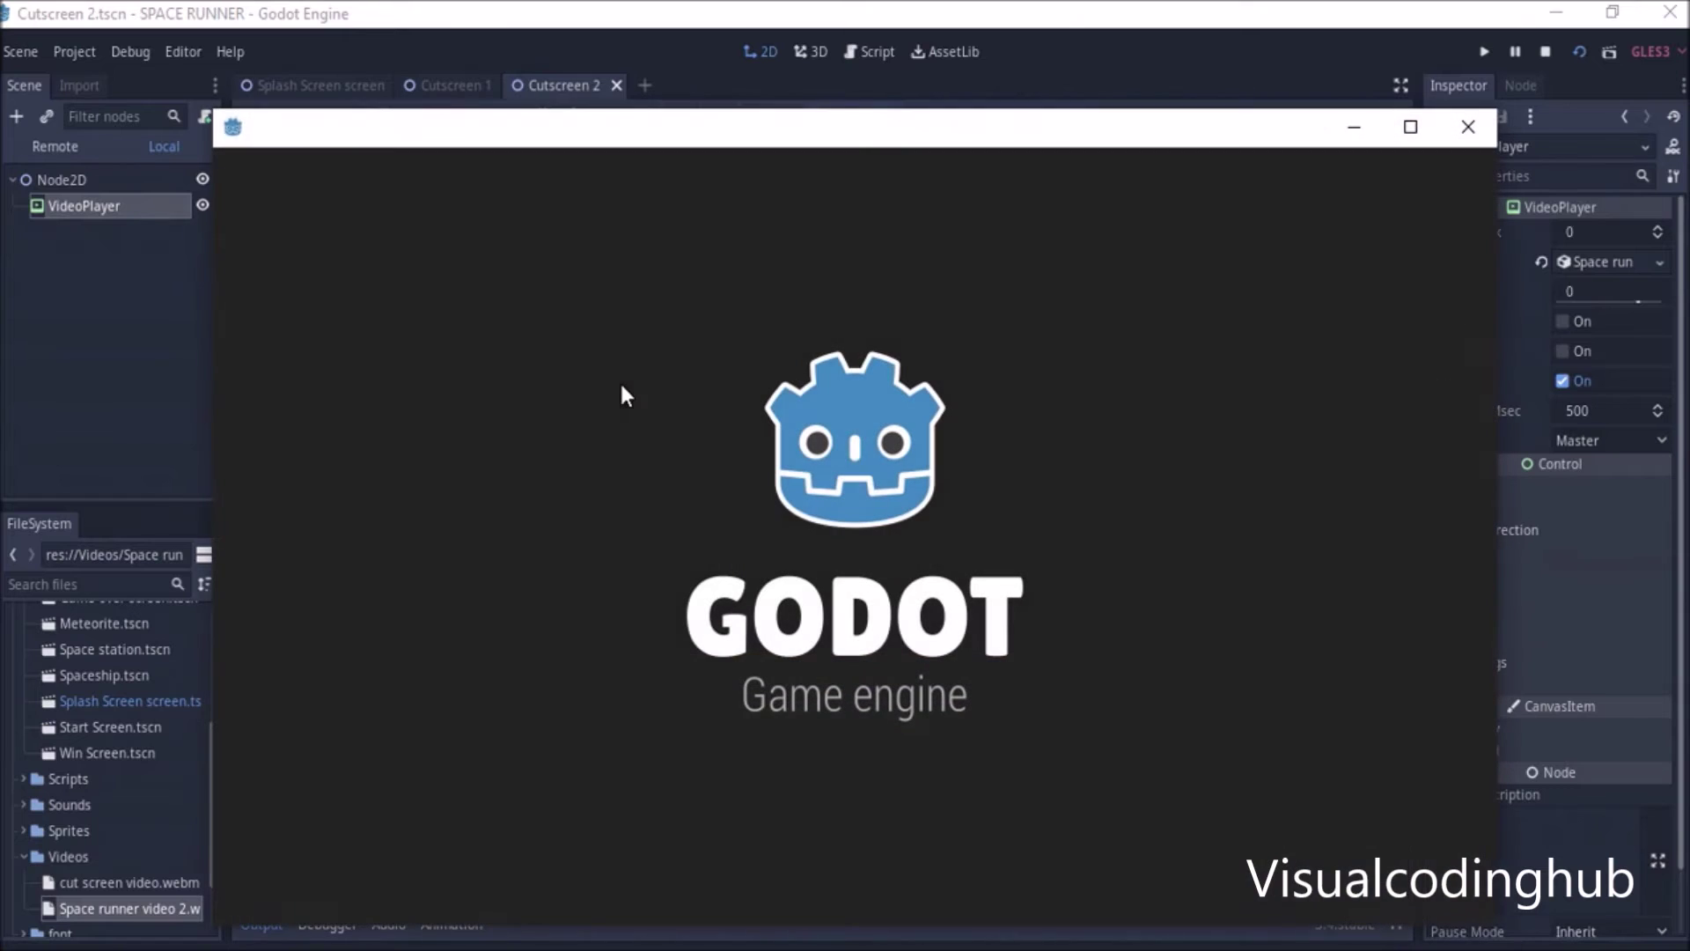
left_click_drag(797, 134, 764, 98)
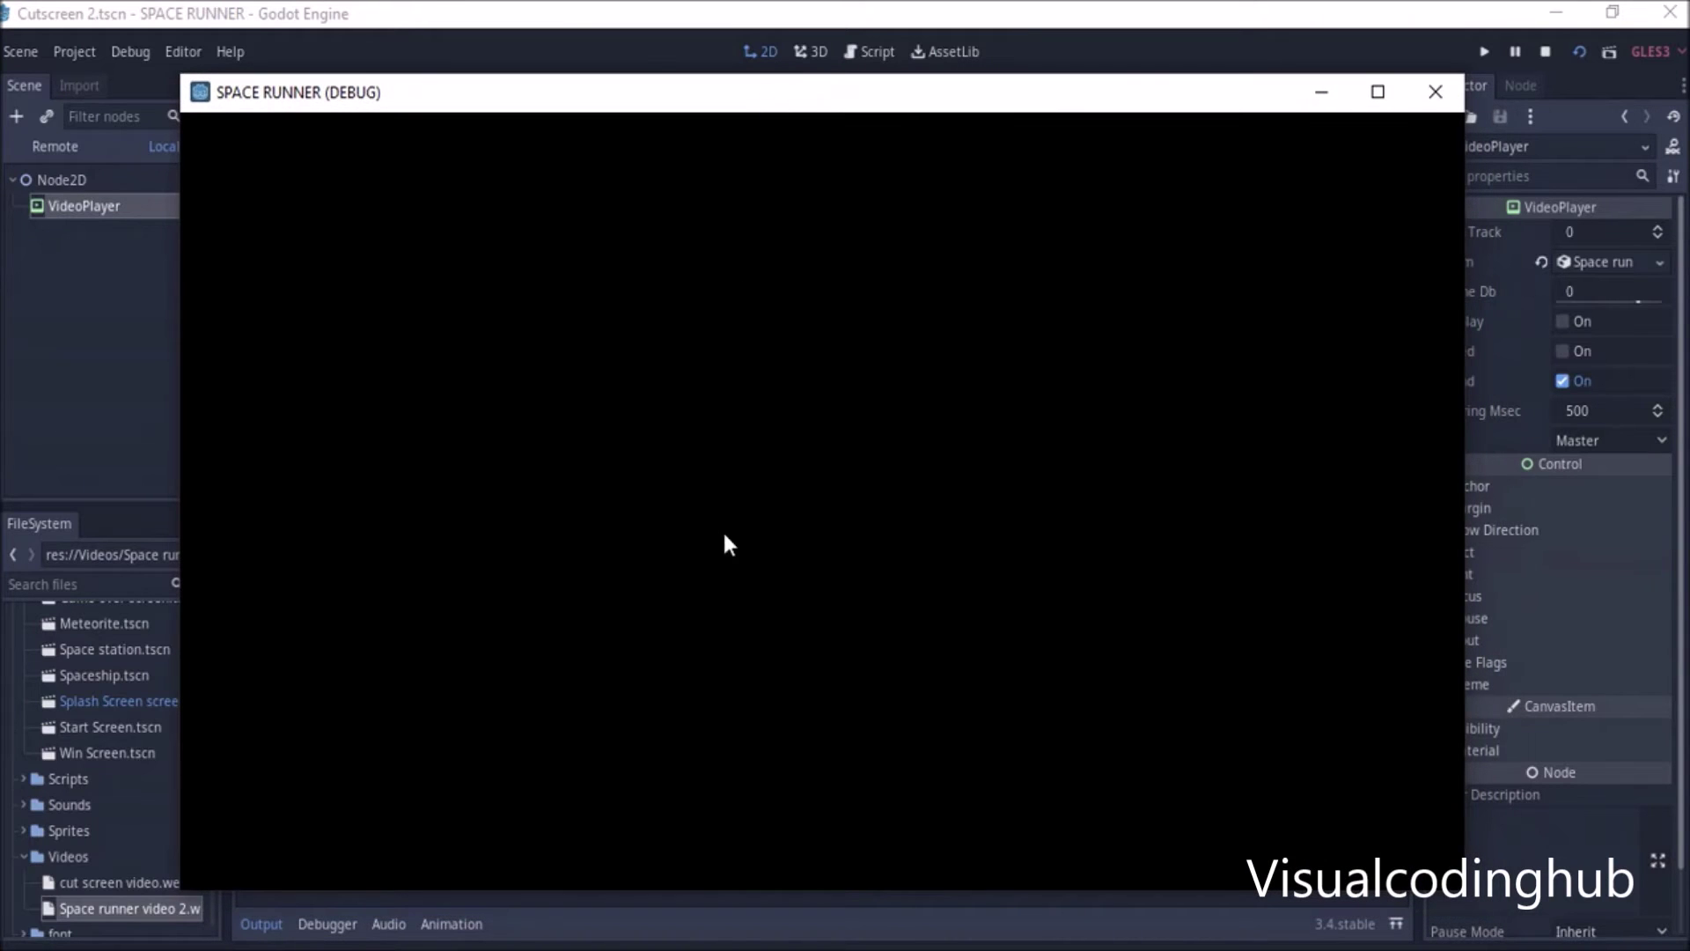
left_click(1433, 92)
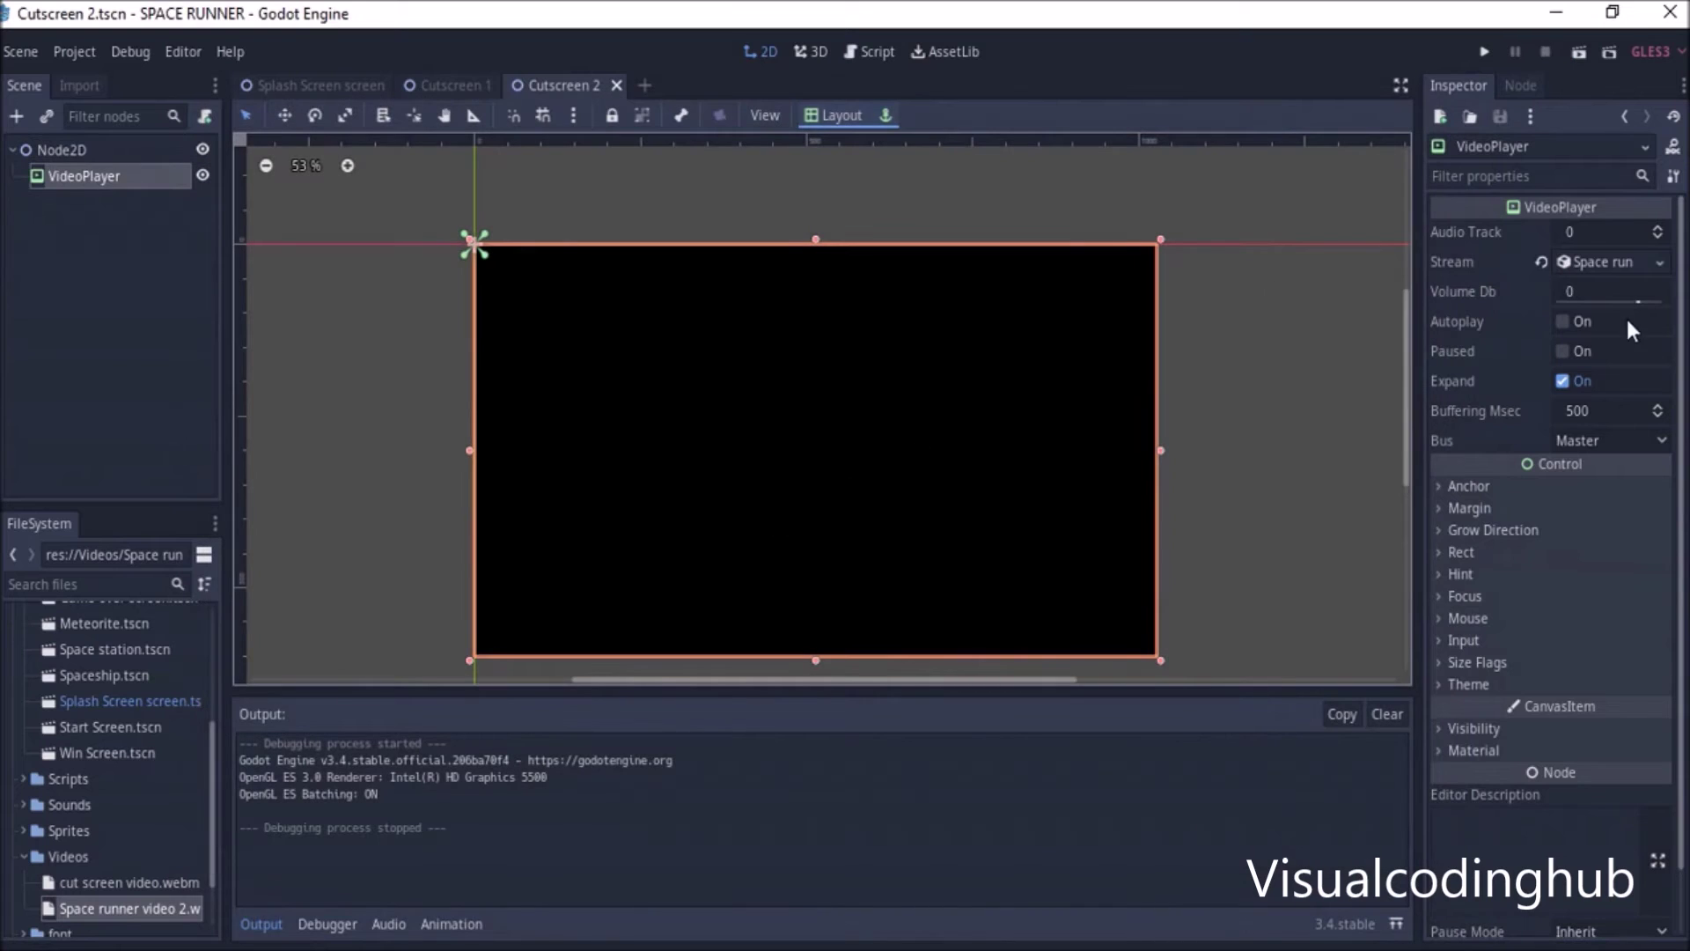
Turn on Autoplay for the VideoPlayer and run the scene again to check the cutscene.
left_click(1563, 321)
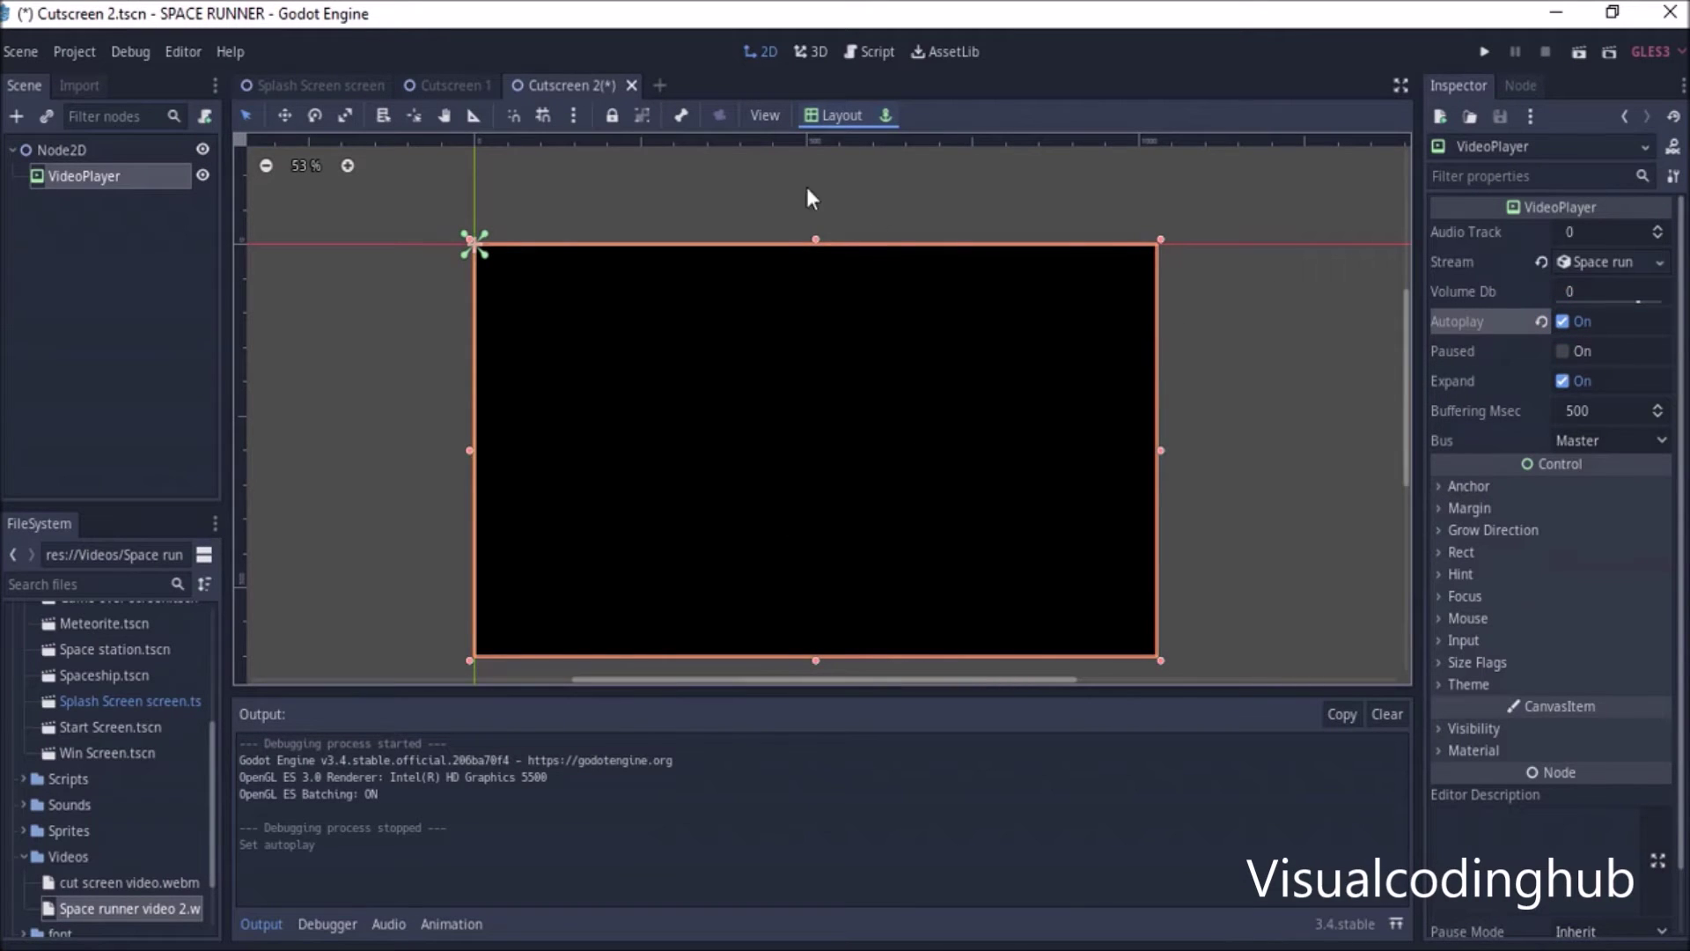
right_click(533, 81)
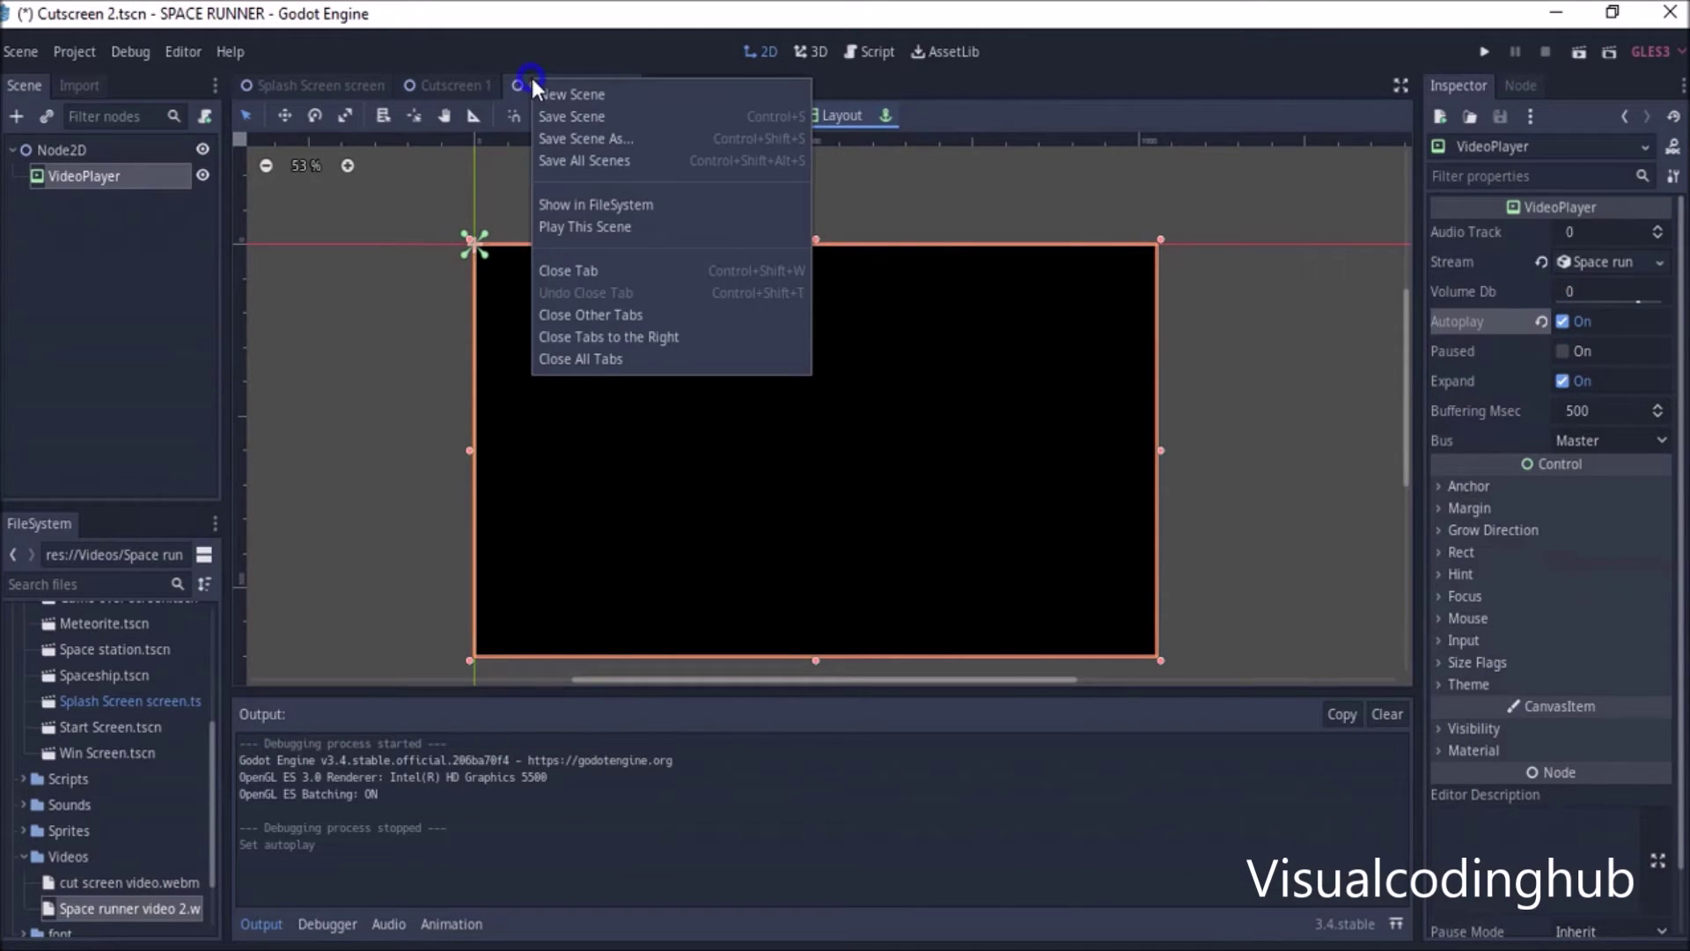
left_click(568, 226)
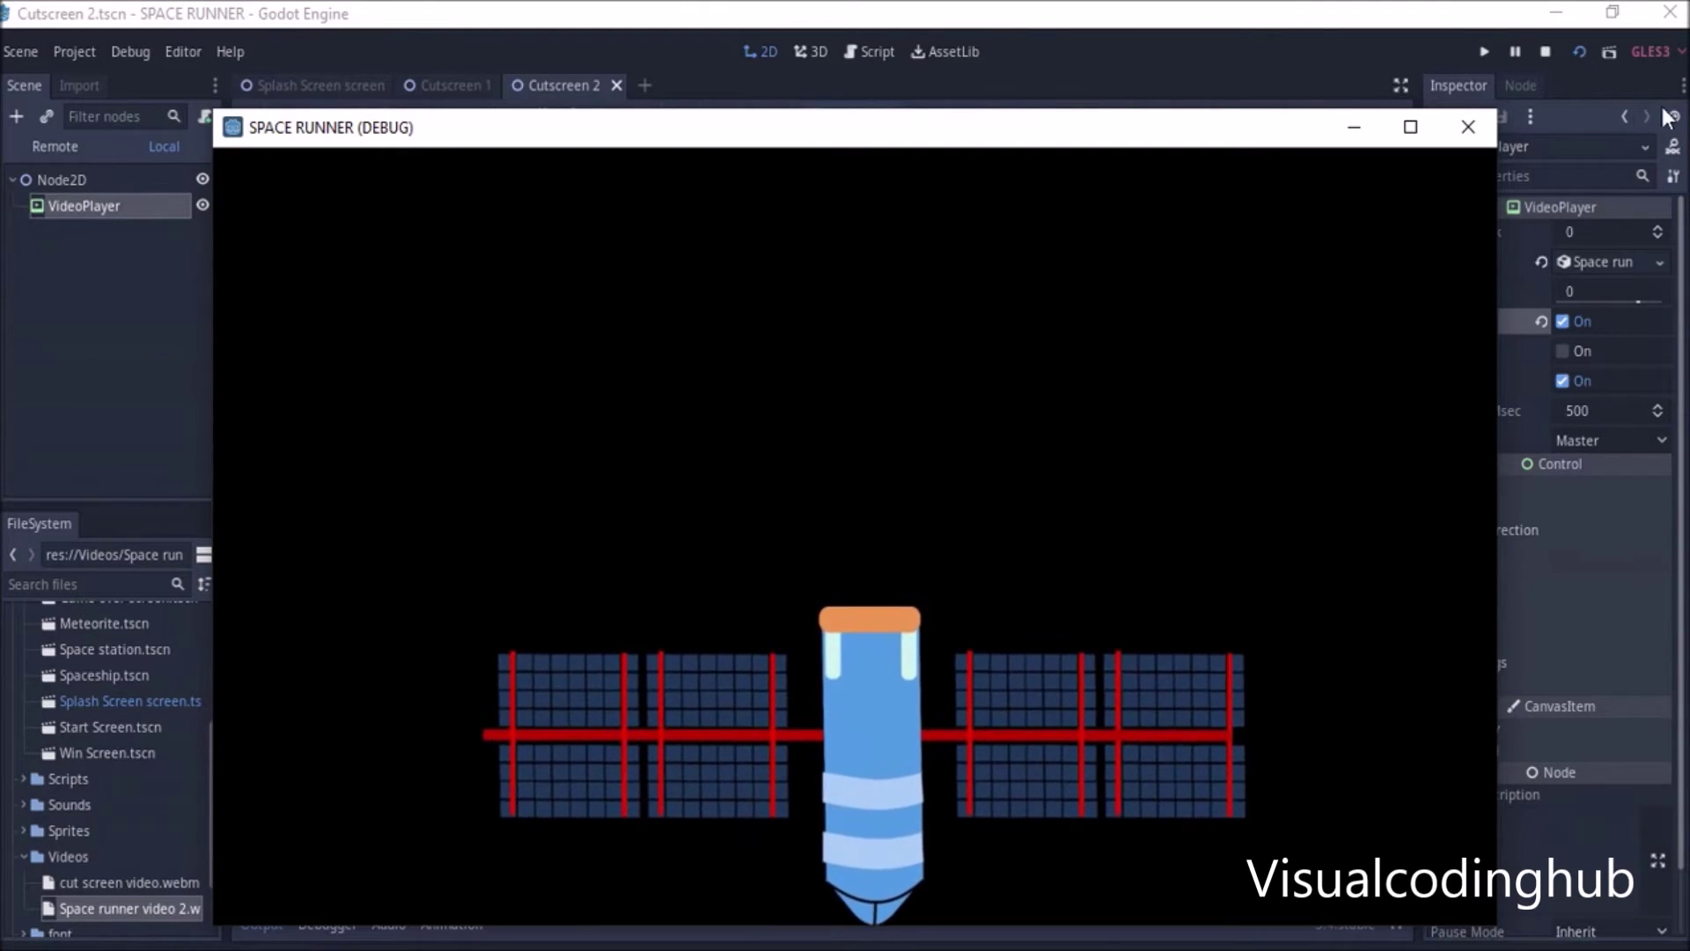
left_click(1468, 128)
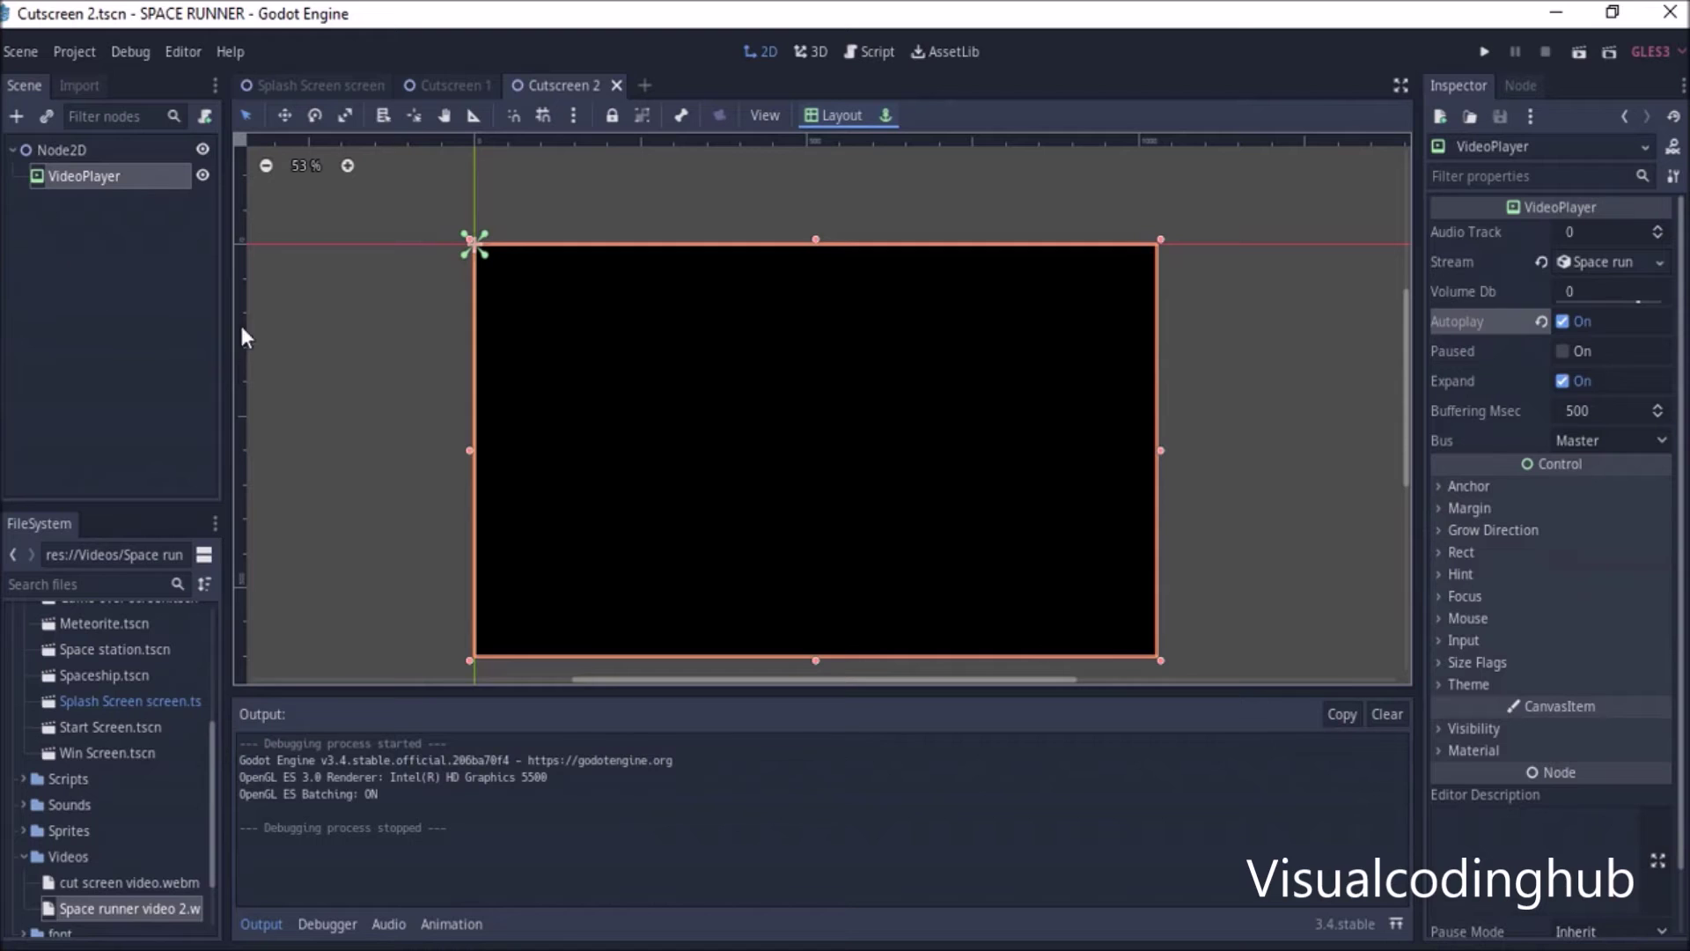
left_click(330, 85)
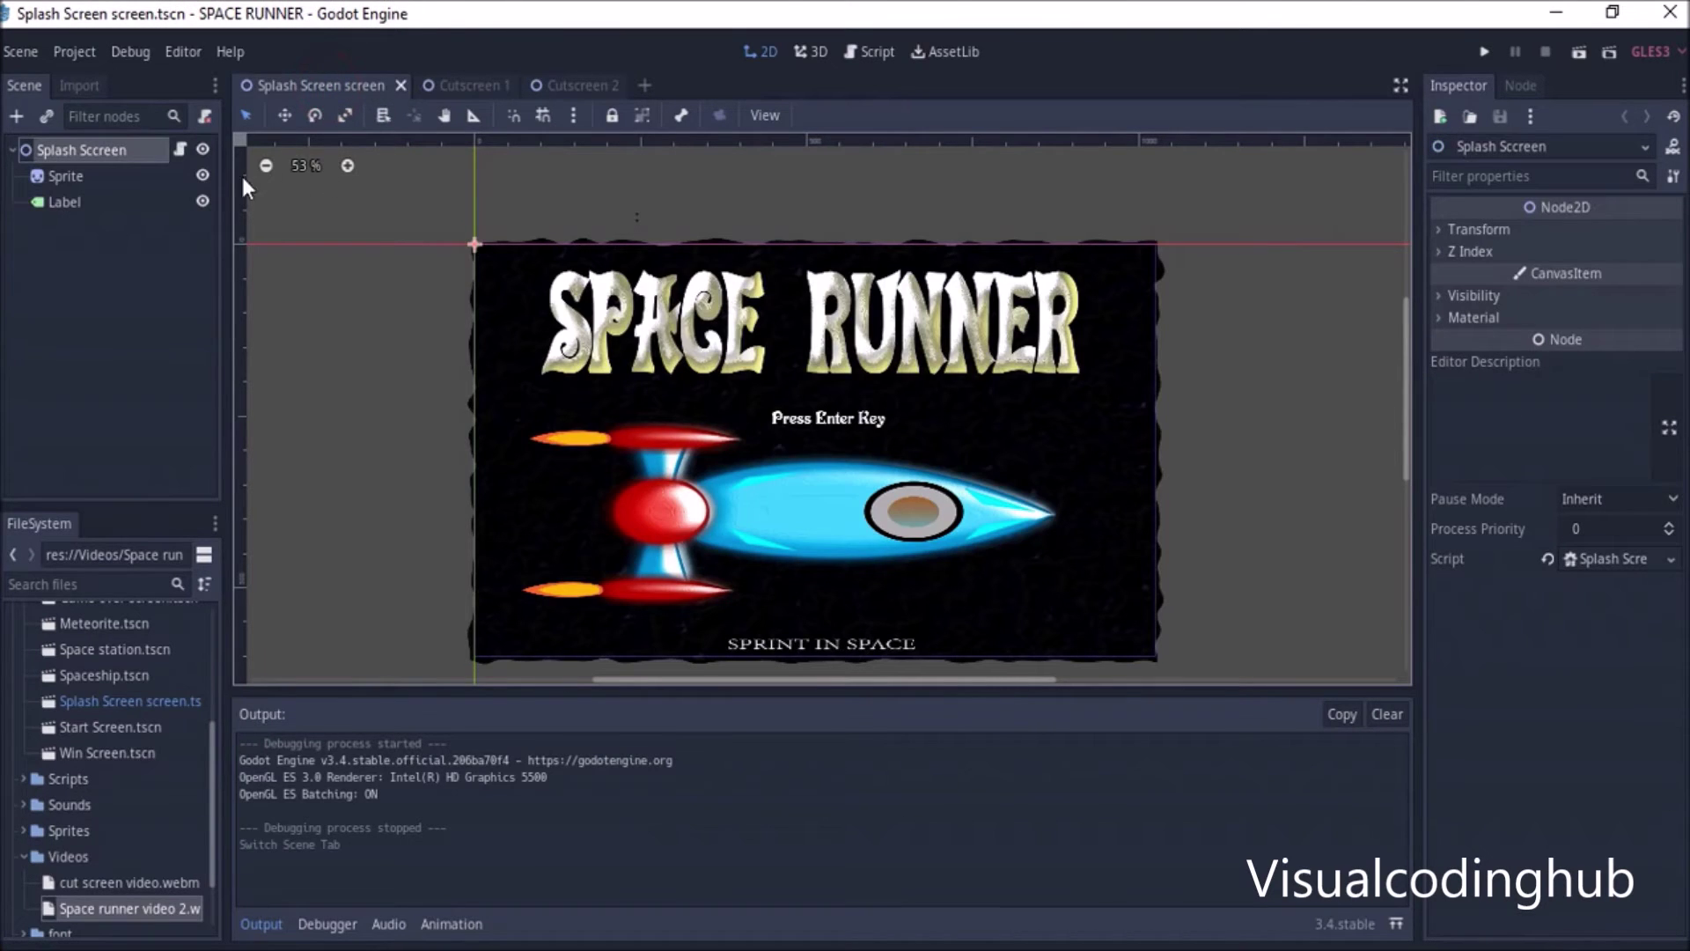
left_click(581, 84)
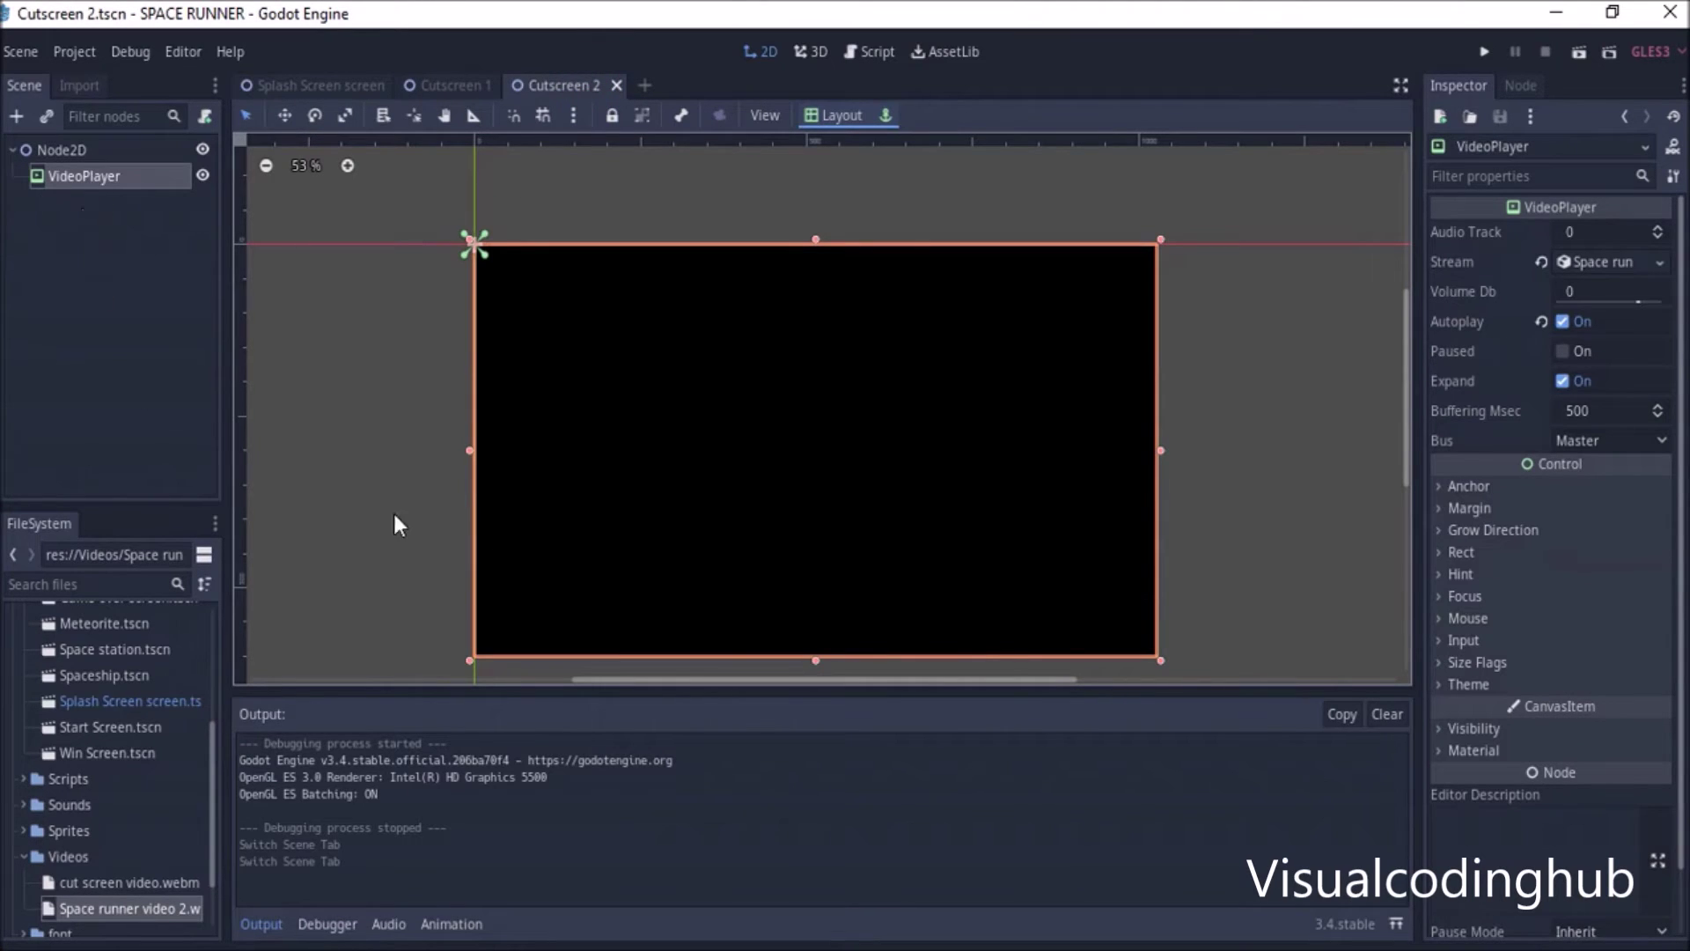
Switch to the assets video folder and play Space runner video 2.webm in VLC media player.
mouse_move(707, 949)
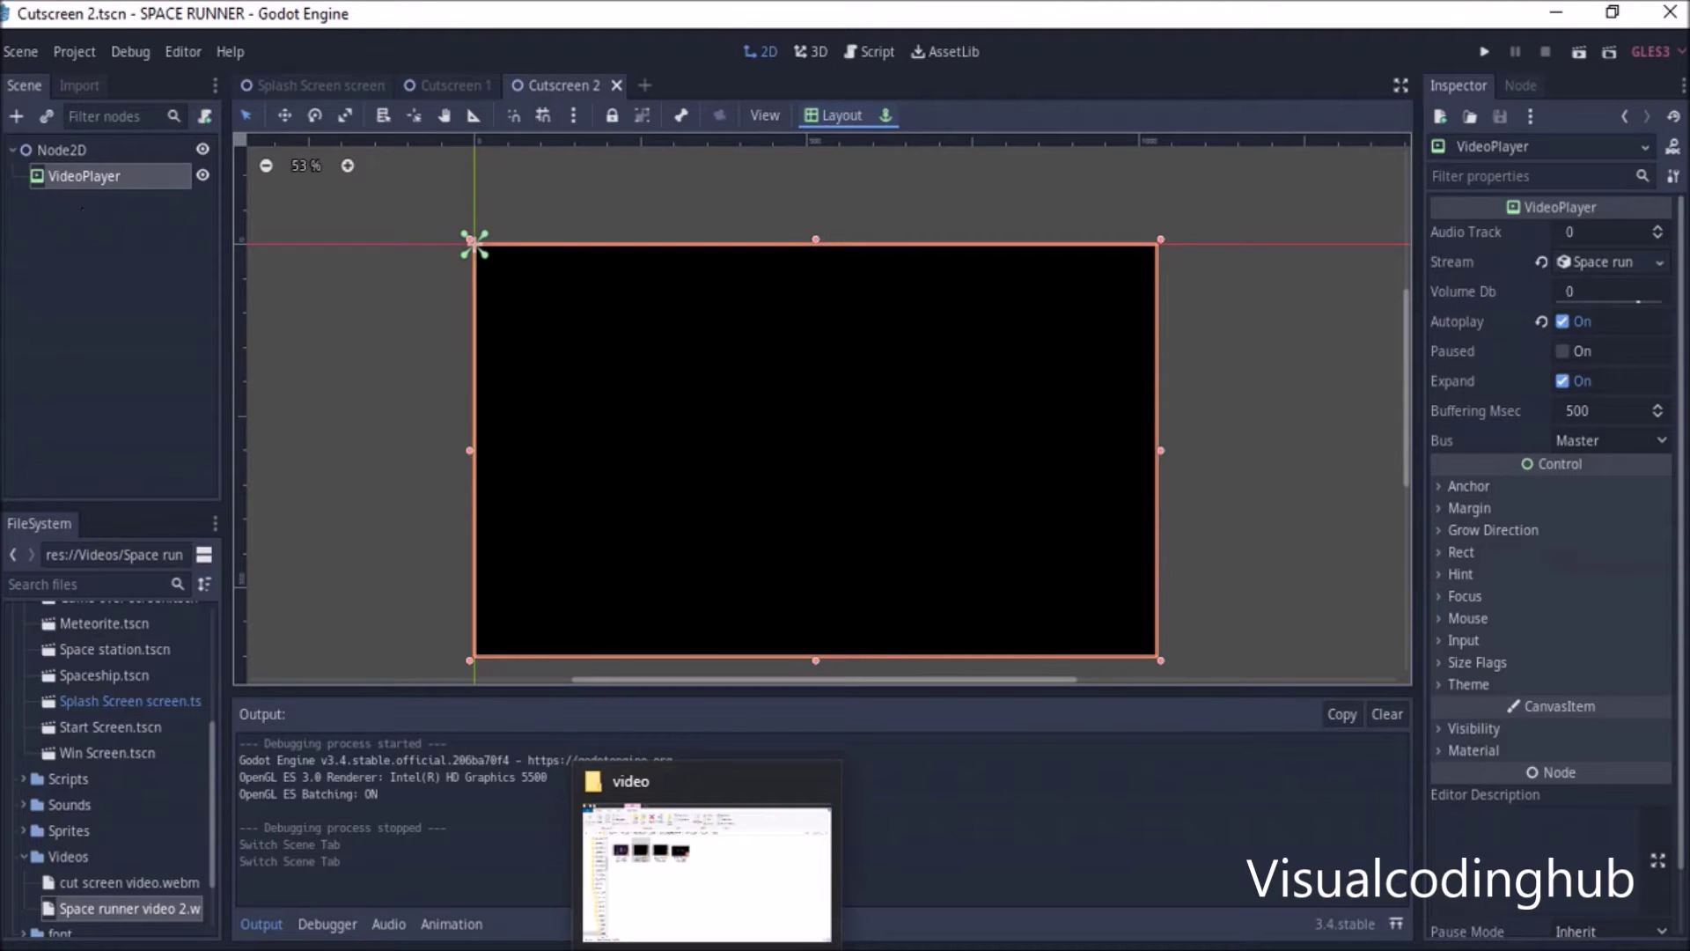
left_click(707, 871)
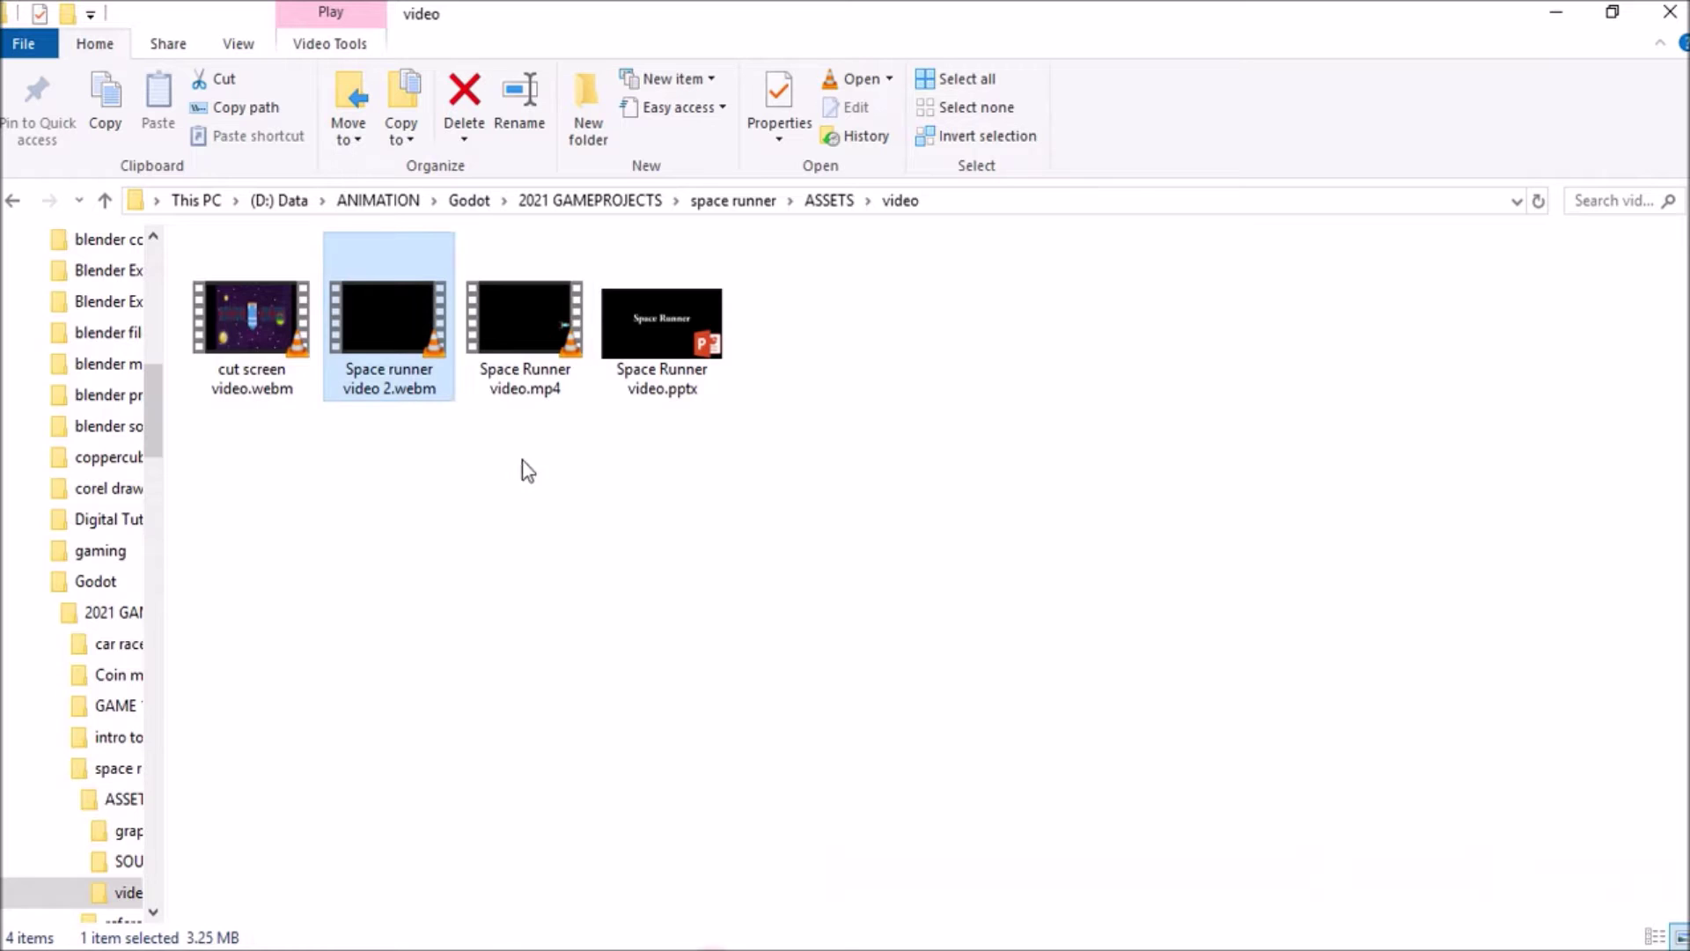
right_click(389, 329)
left_click(113, 219)
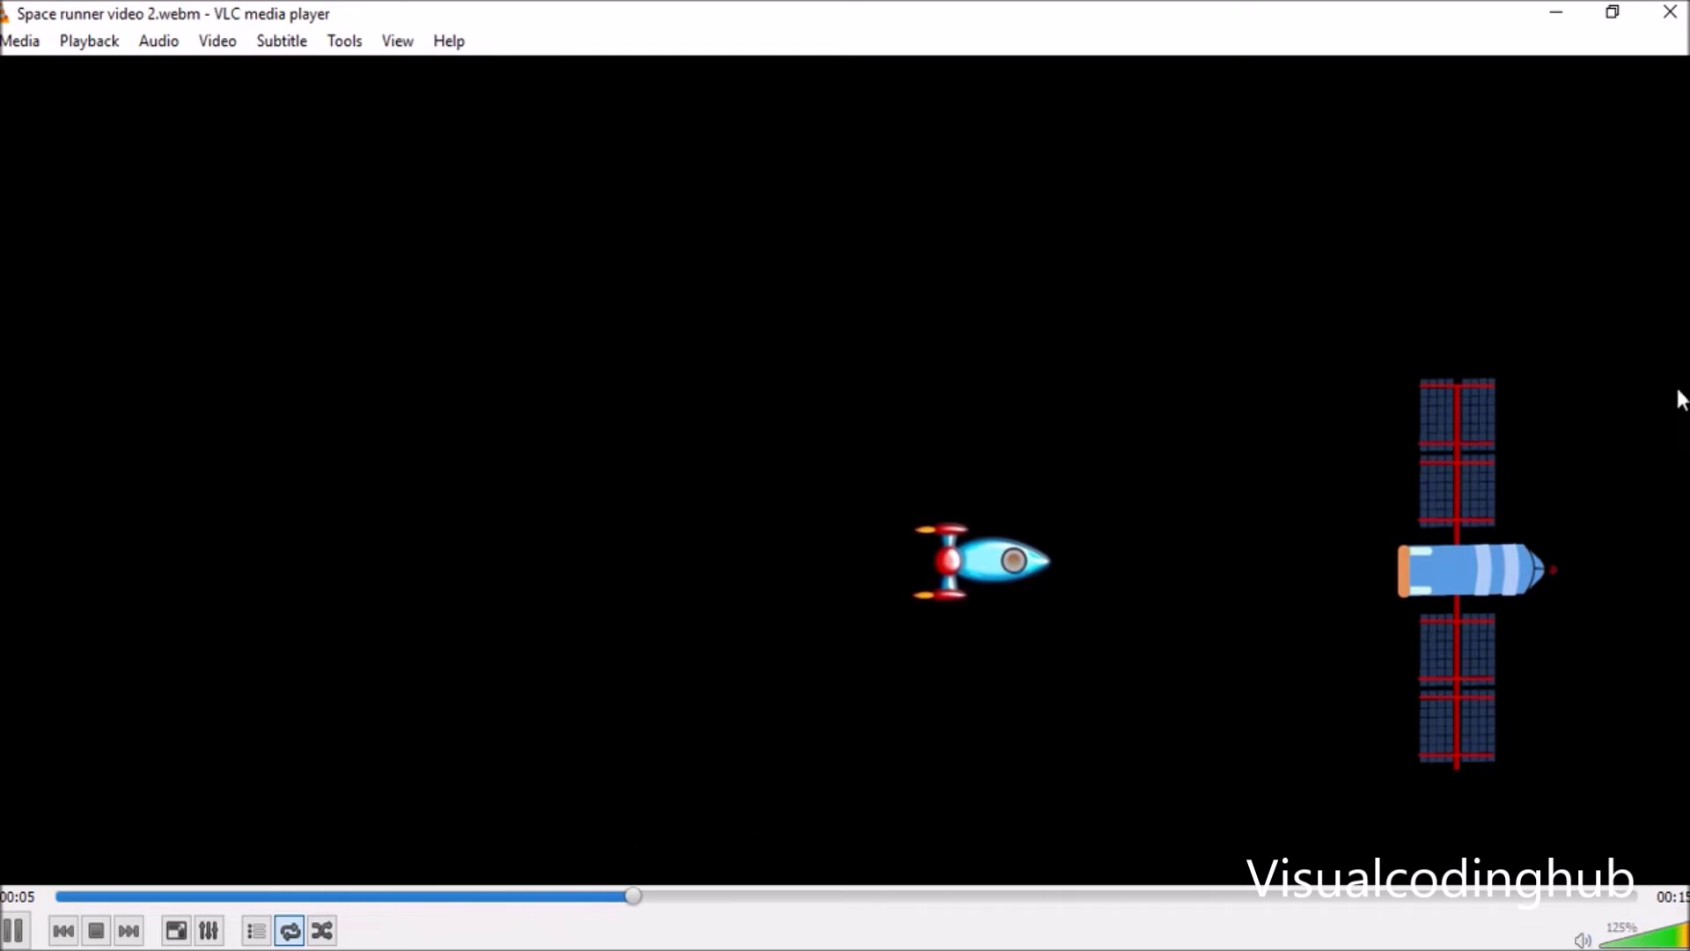
Close the video in VLC media player and switch back to the Cutscreen 2 scene in Godot Engine.
left_click(1670, 12)
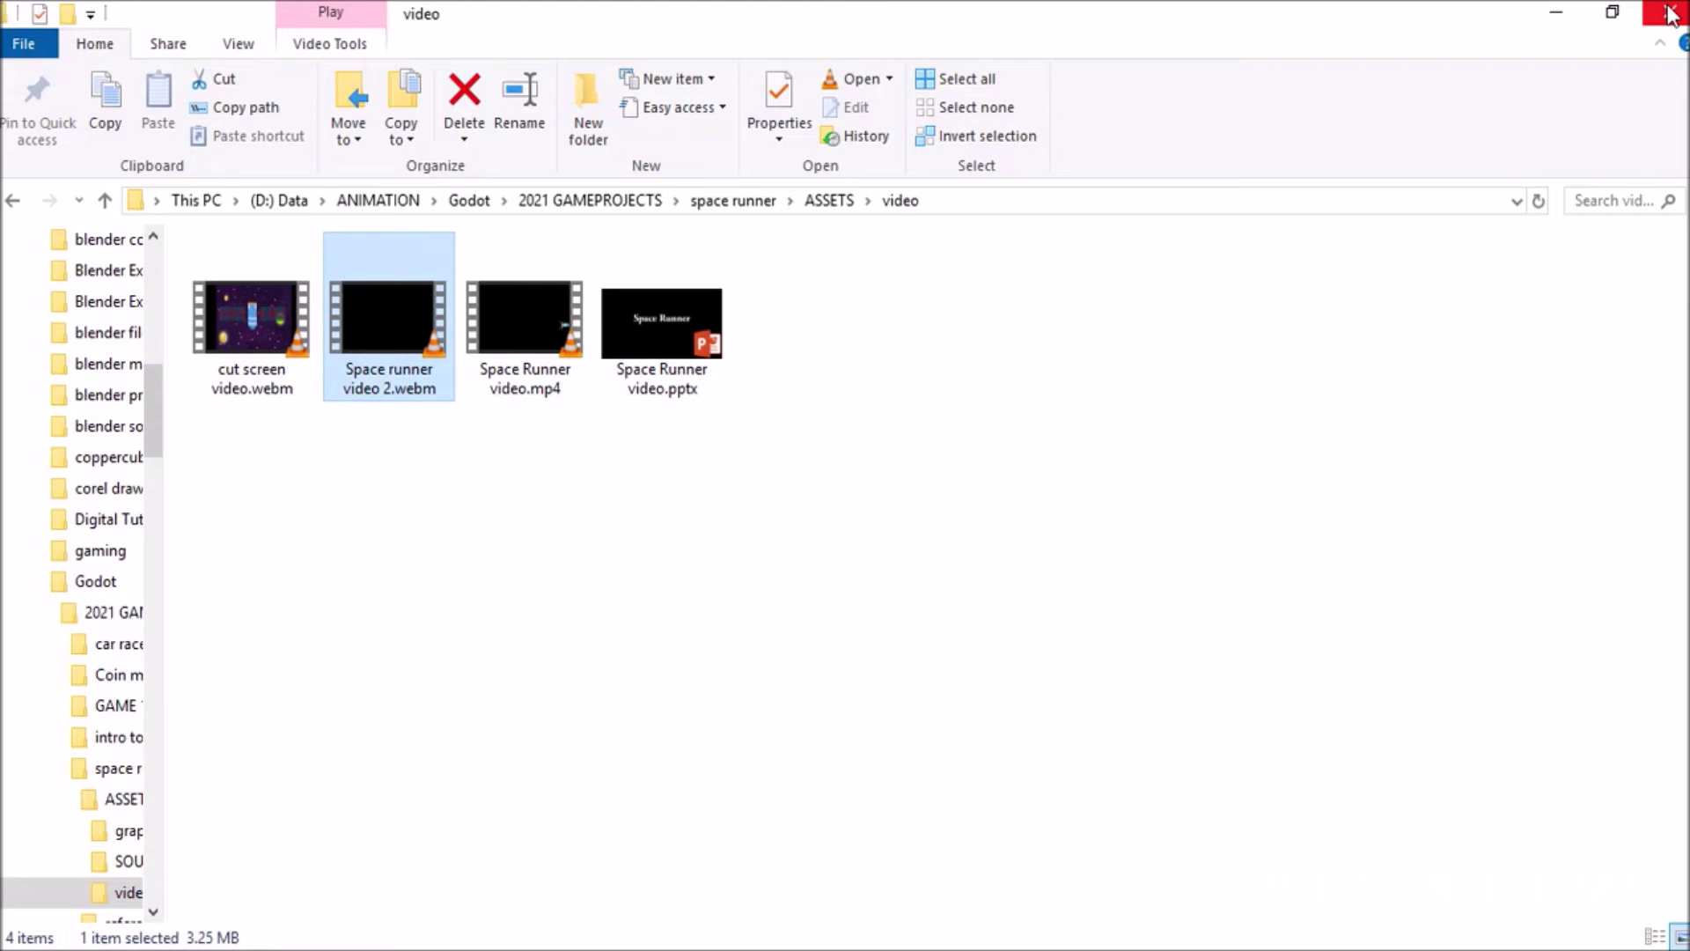
left_click(613, 949)
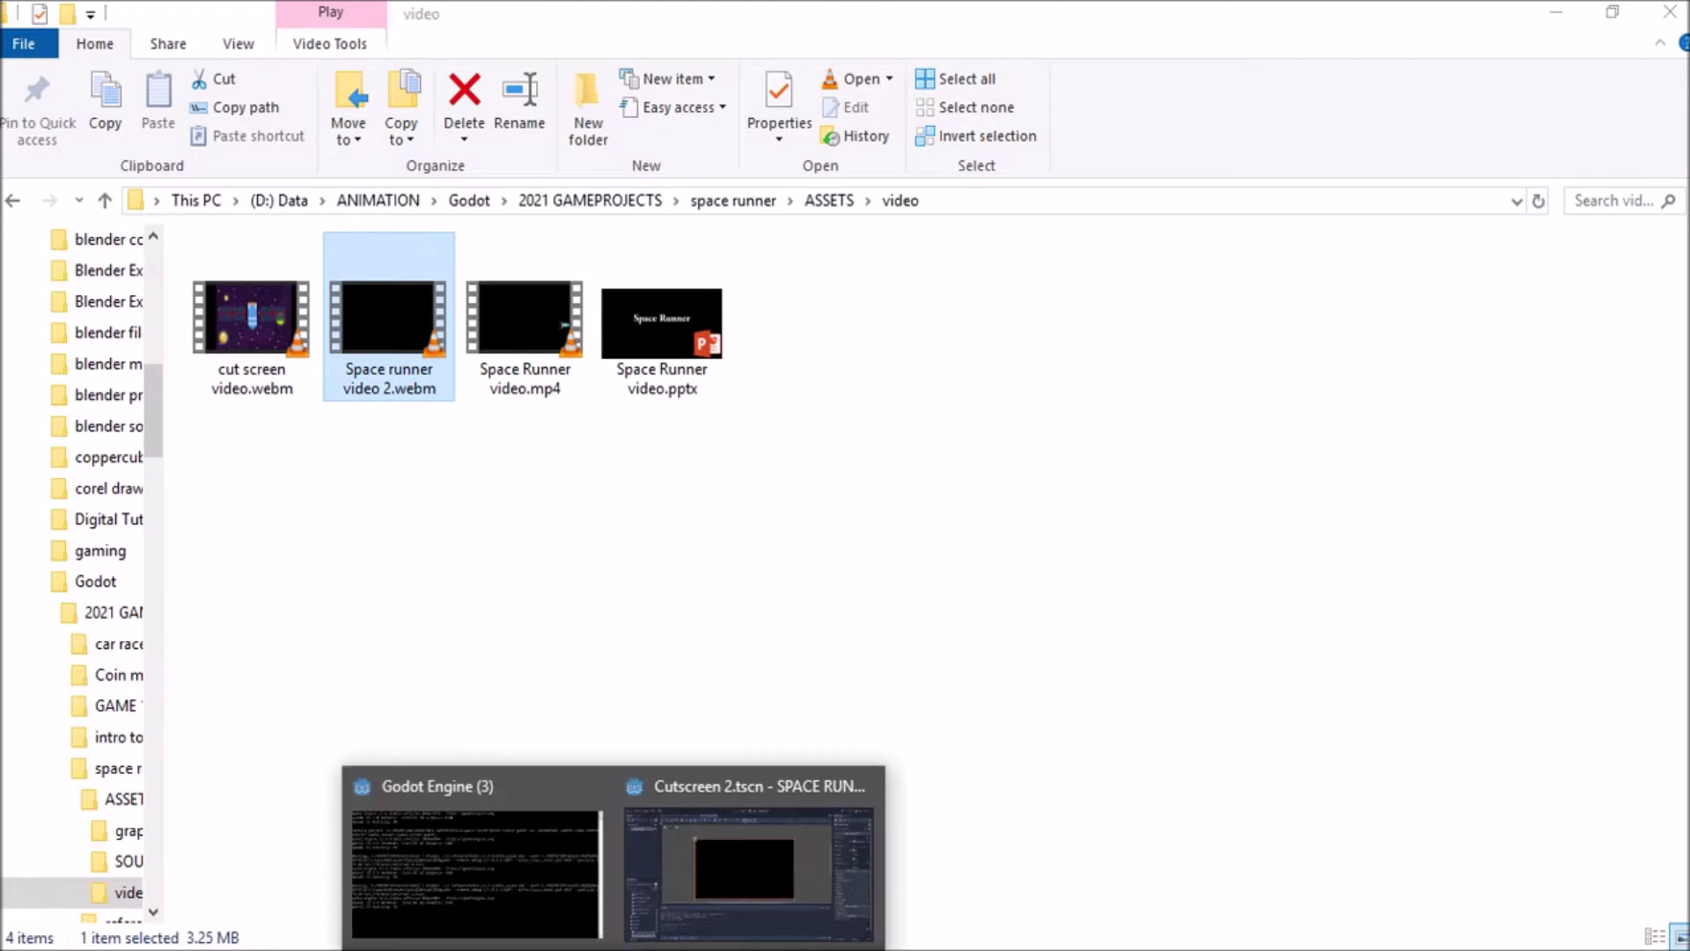
left_click(703, 863)
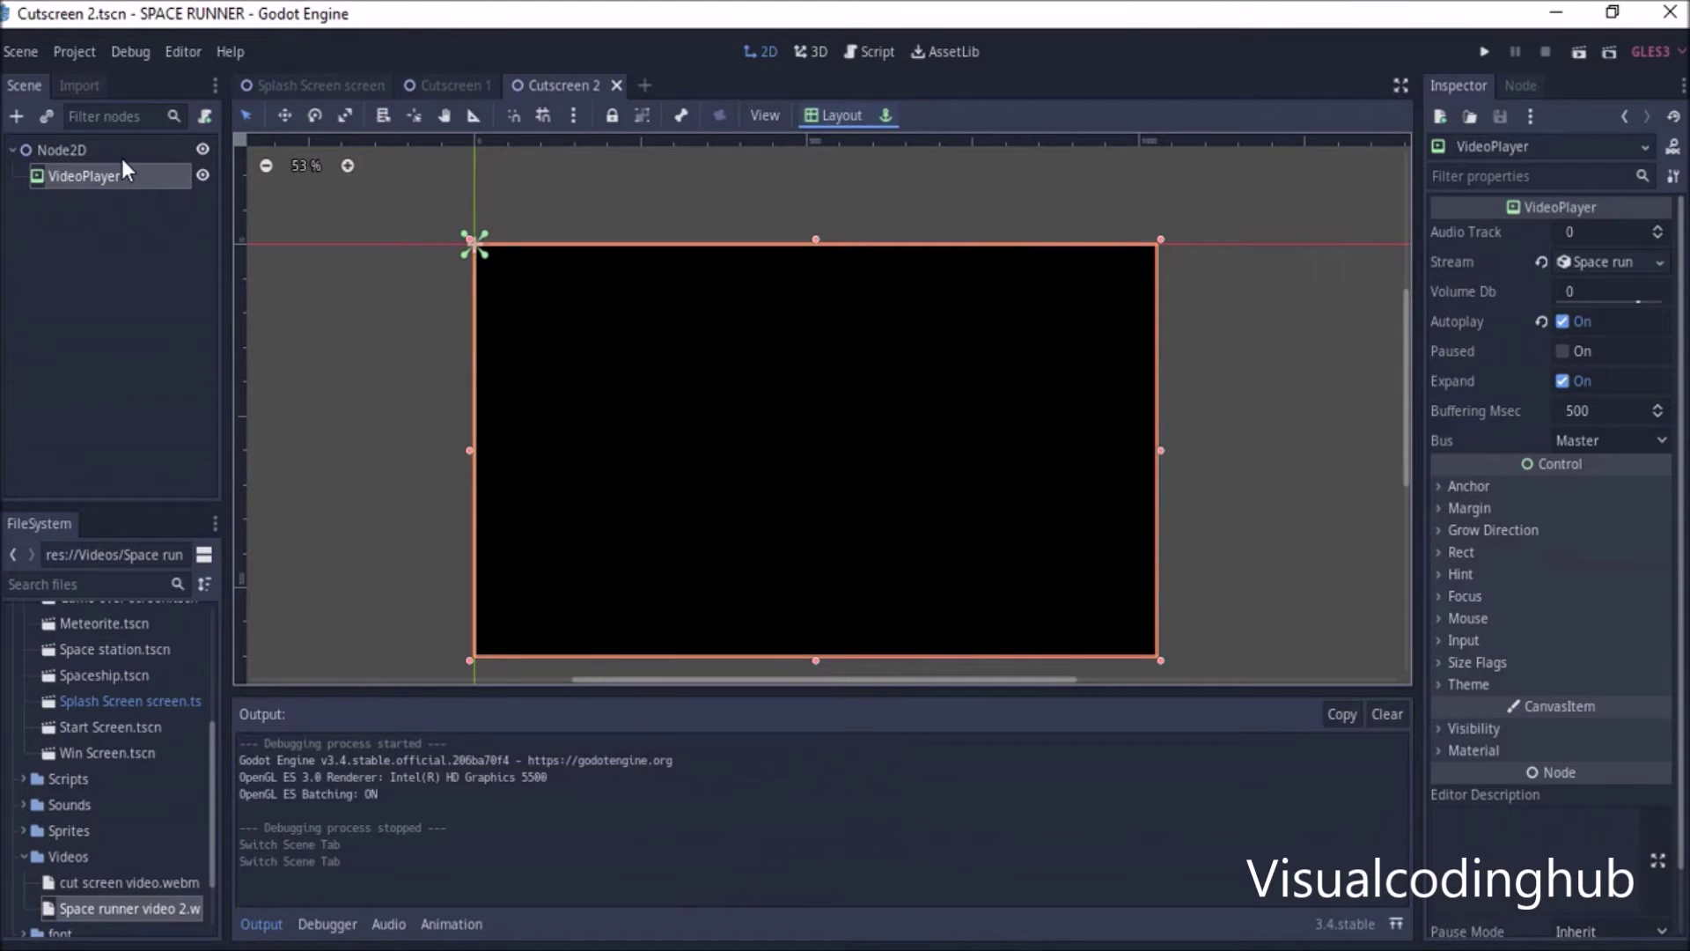
Add a Timer node as a child of the Node2D root in the Cutscreen 2 scene.
right_click(55, 148)
left_click(76, 160)
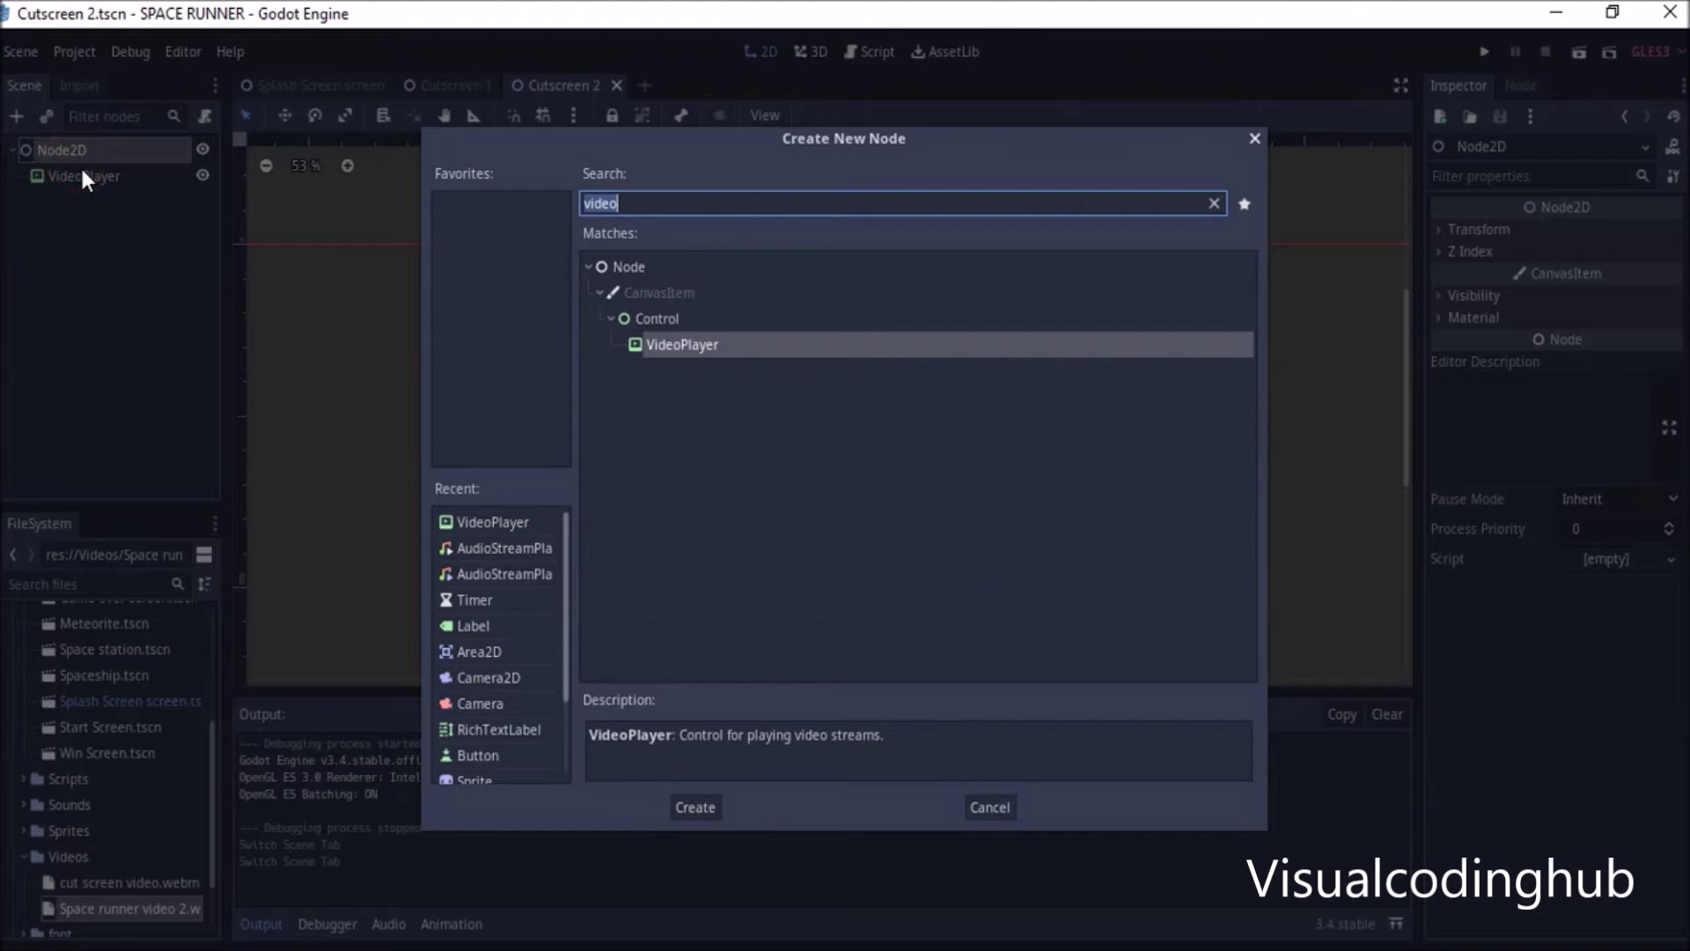
type("timer")
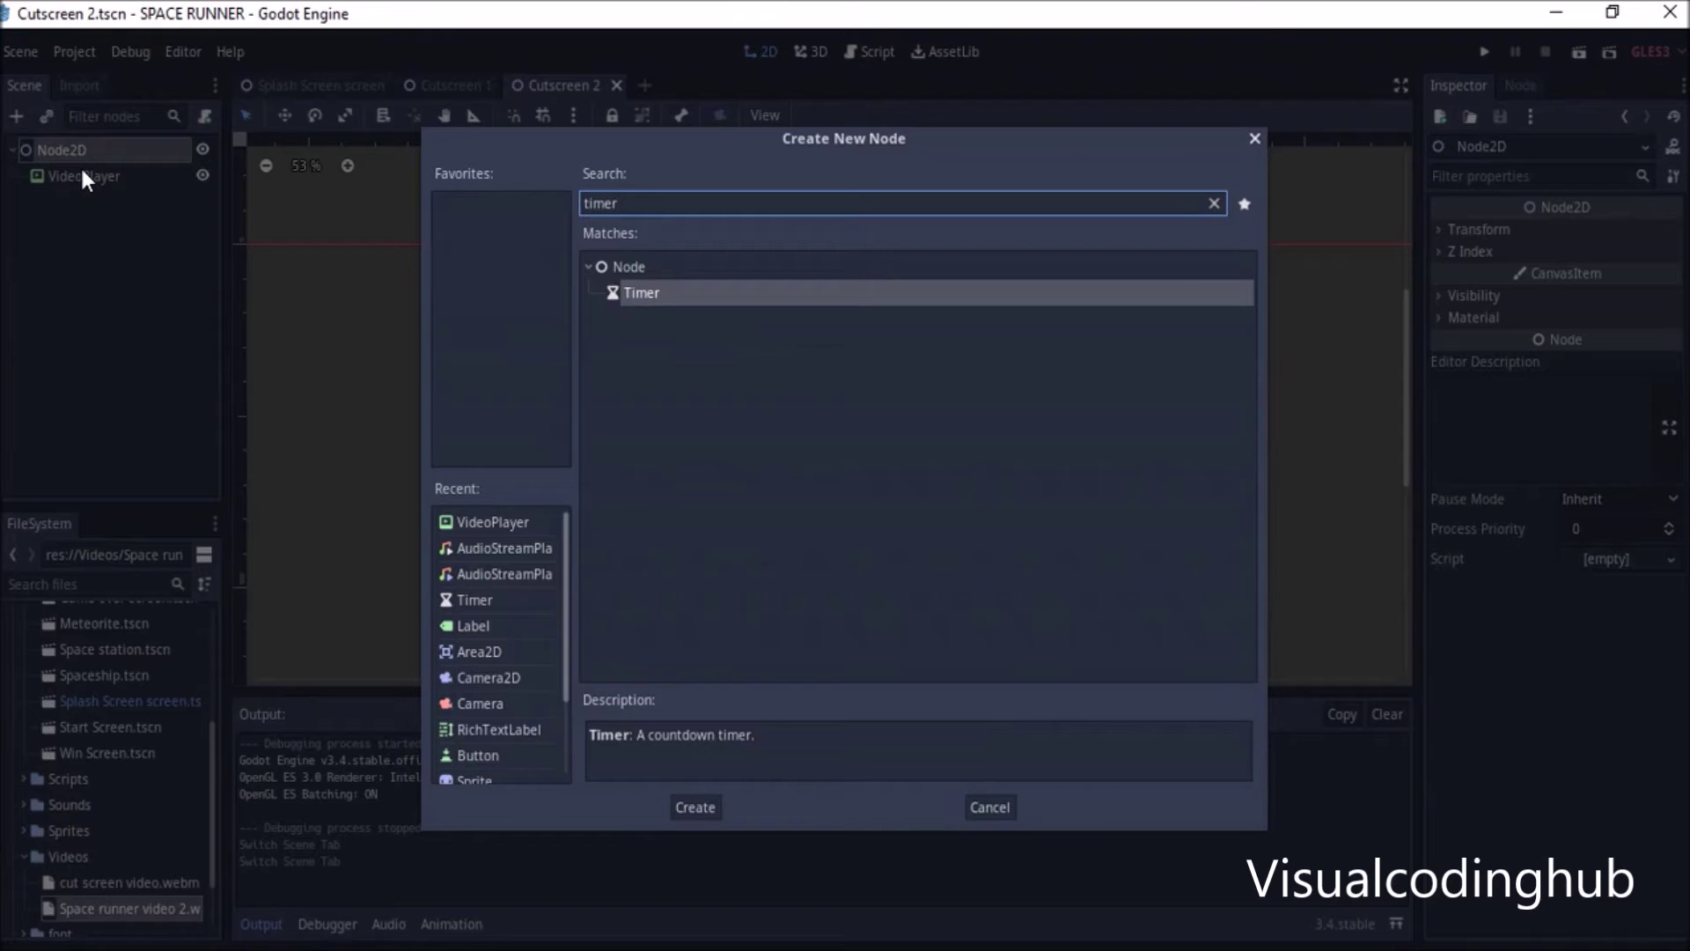
key("Return")
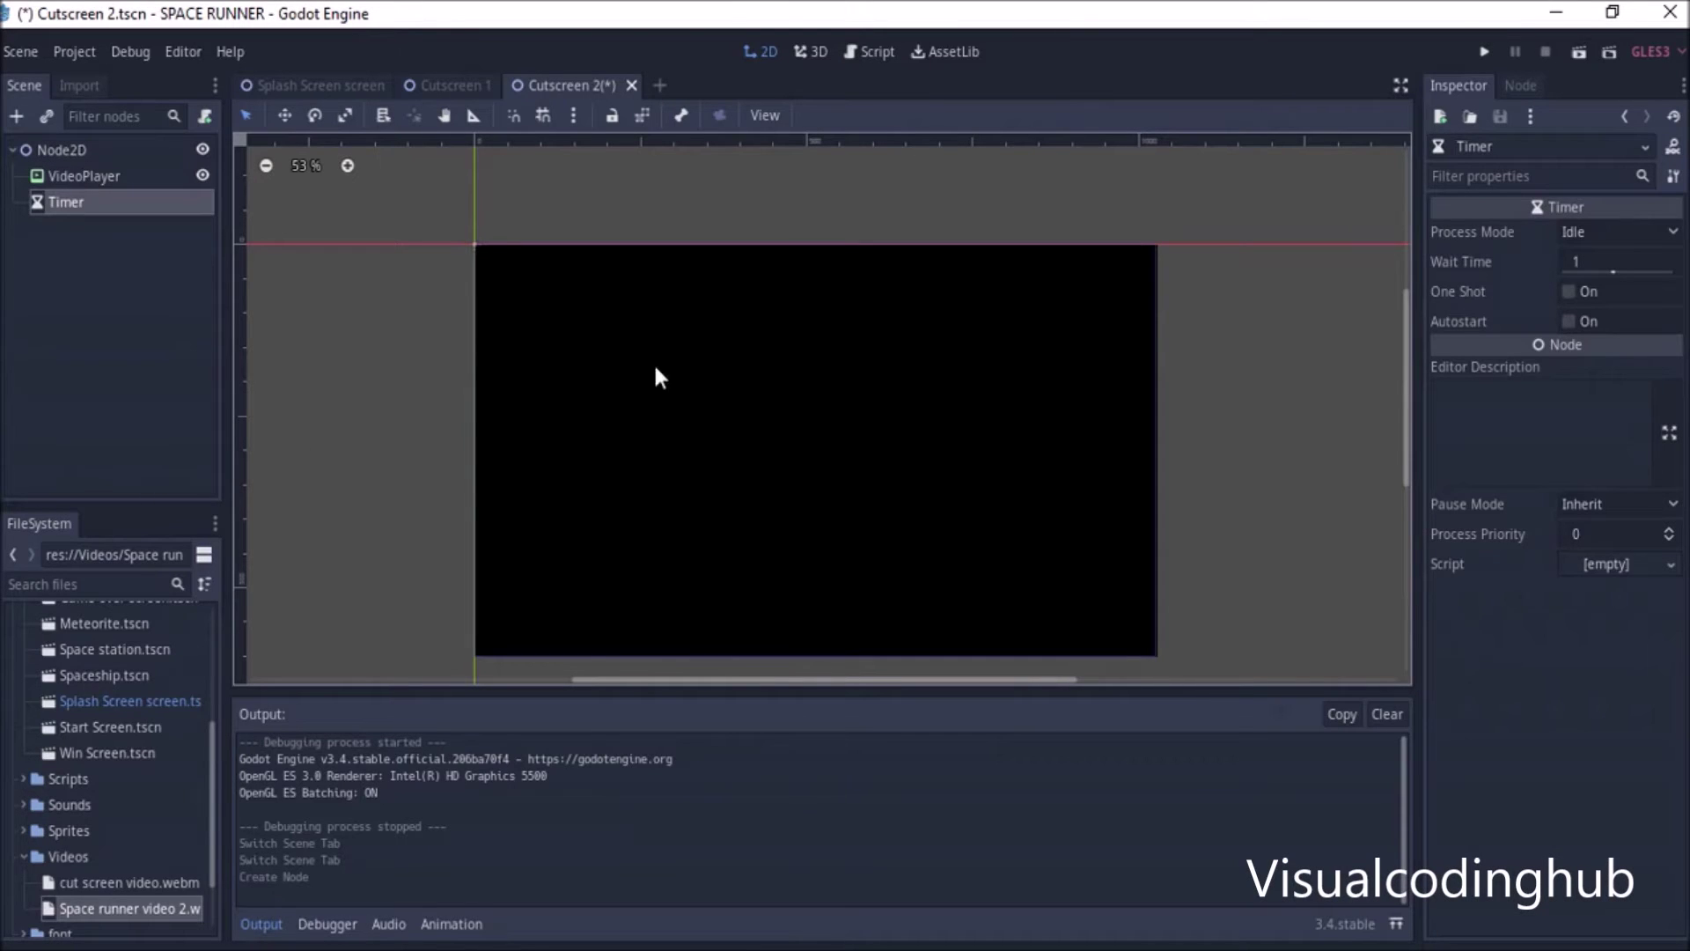
Set the Timer's Wait Time to 14 and turn on its Autostart option.
left_click(1587, 260)
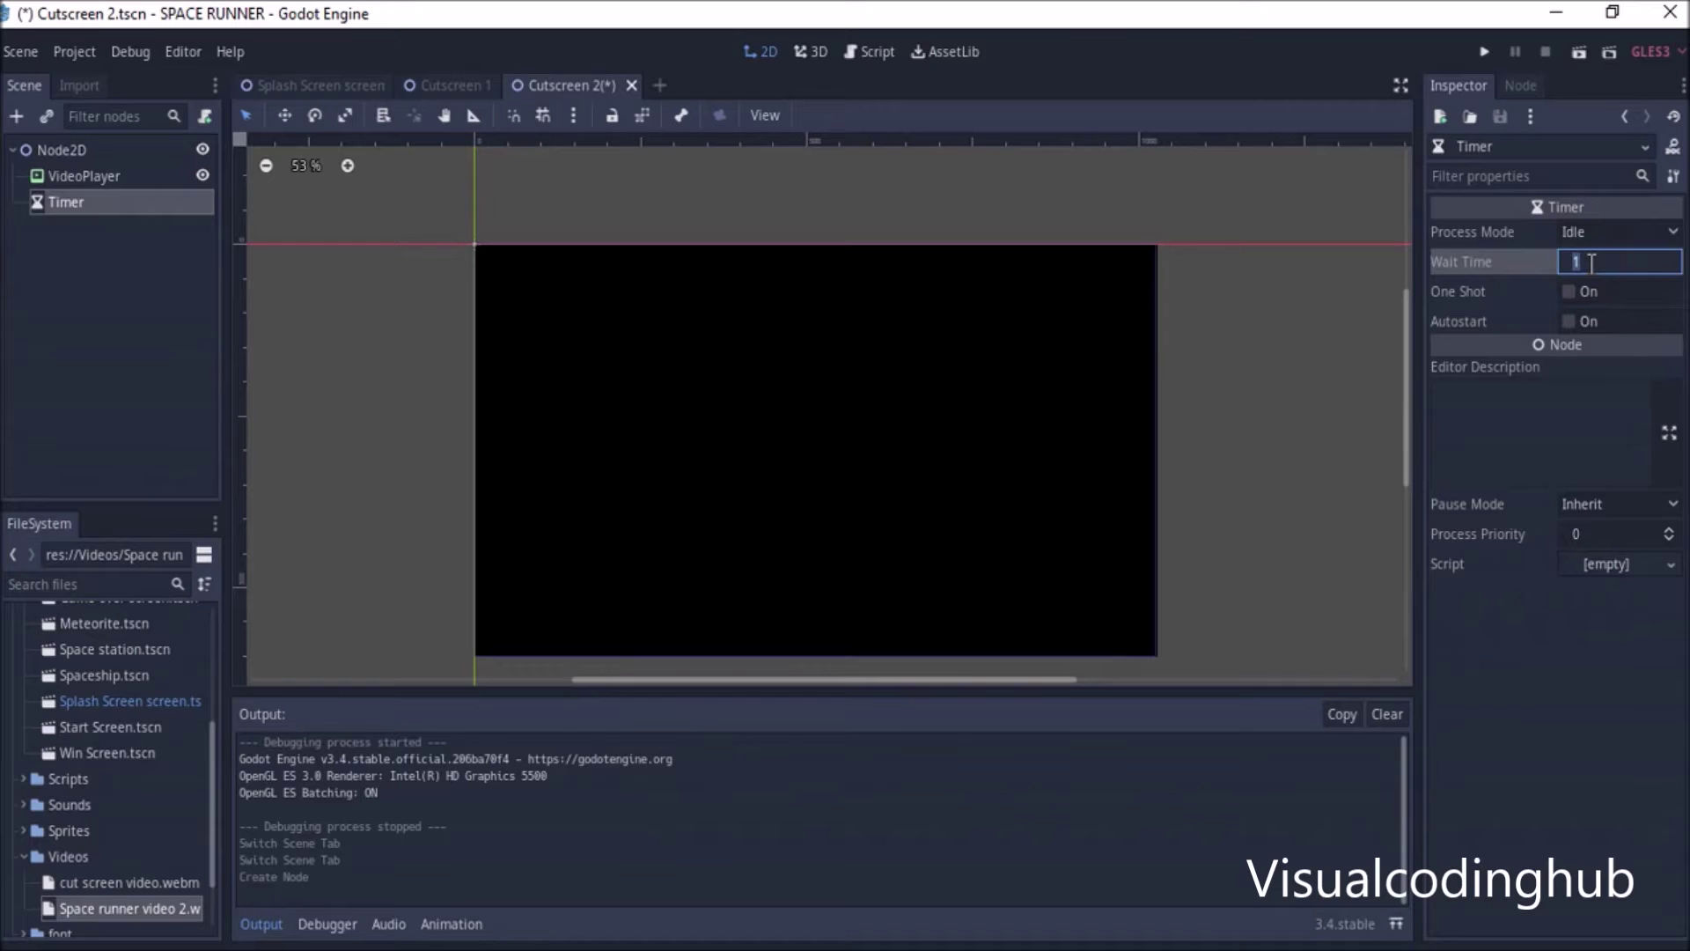
type("14")
key("Return")
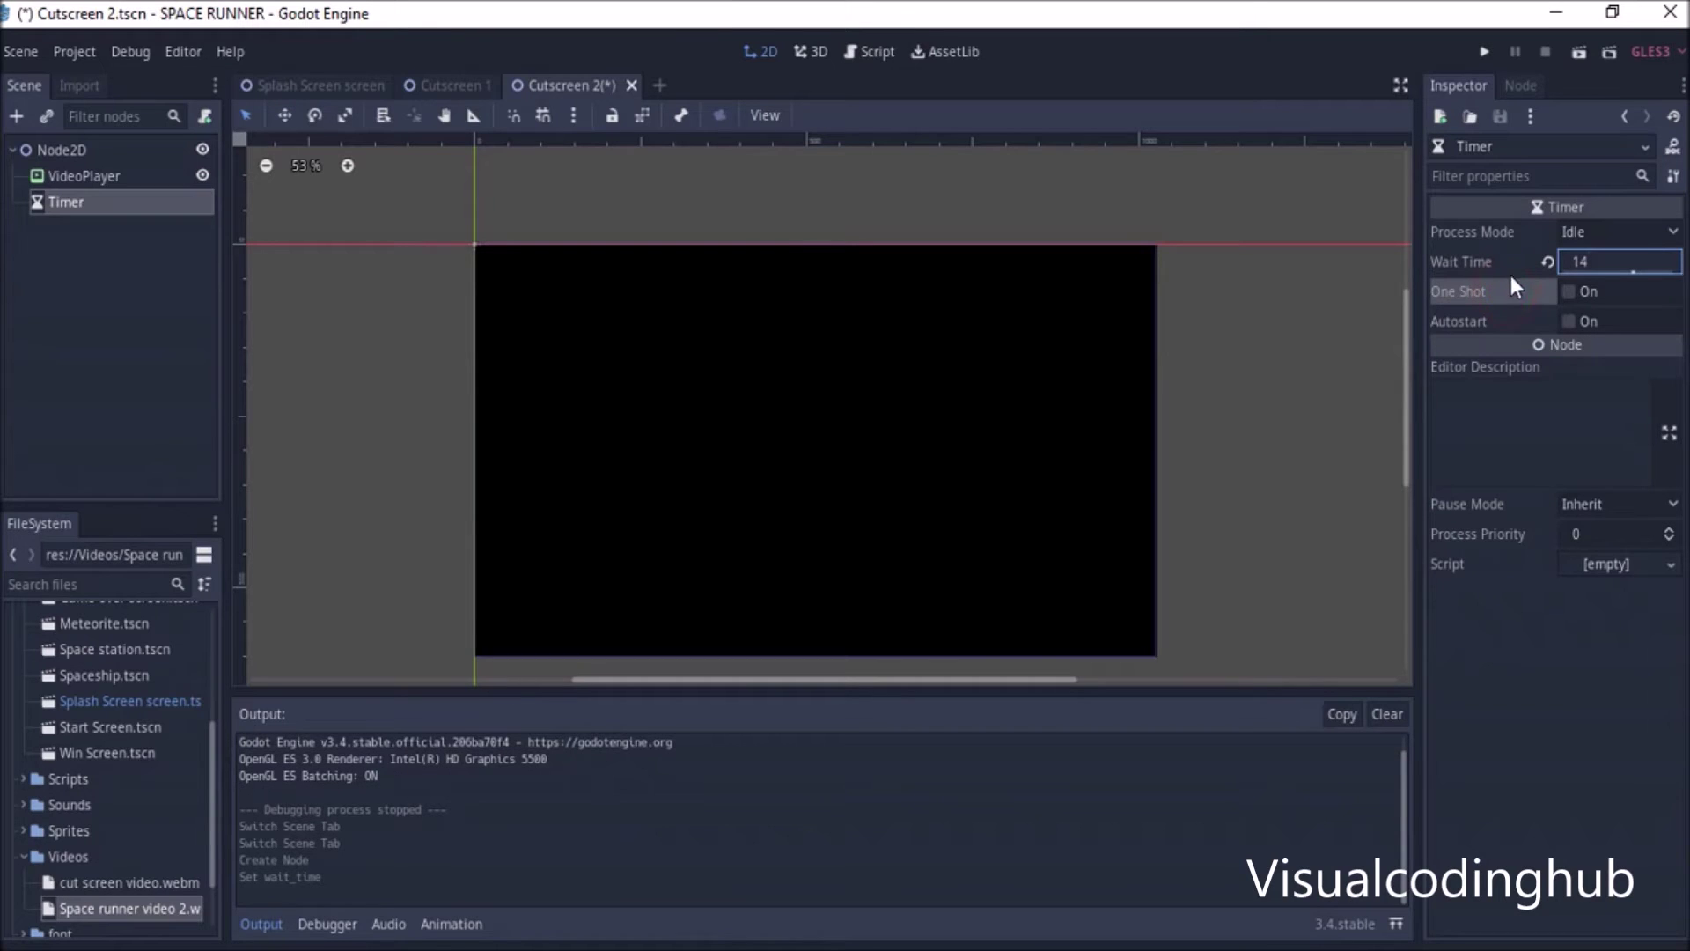
left_click(1568, 319)
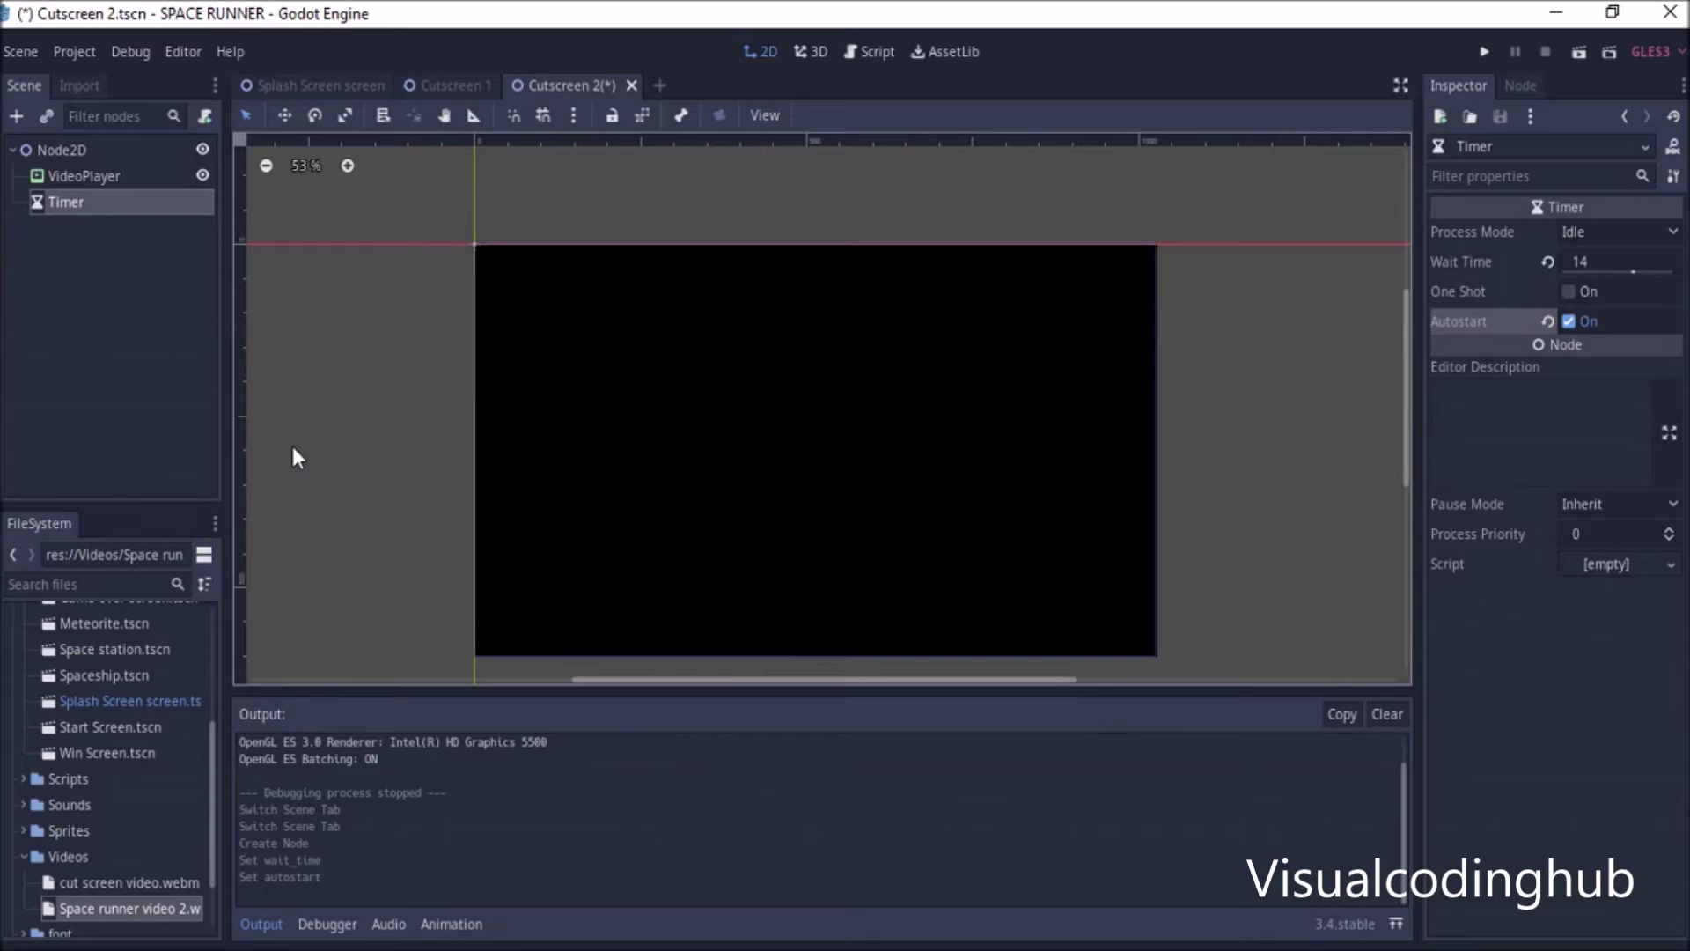